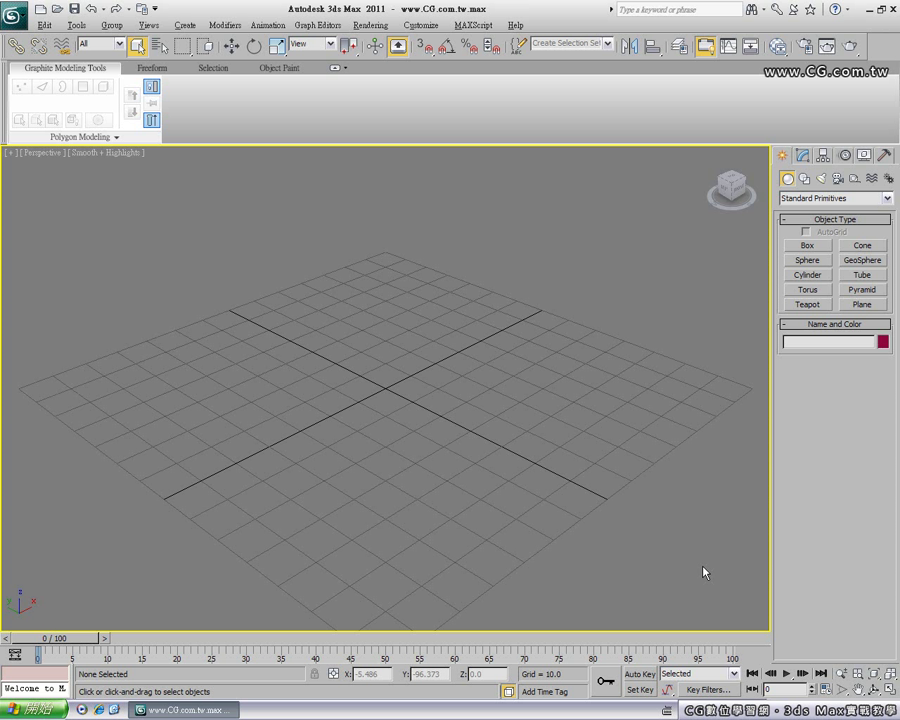
Step: Create a teapot at the grid centre with 10 segments and radius 30, and show its Modify panel
click(800, 306)
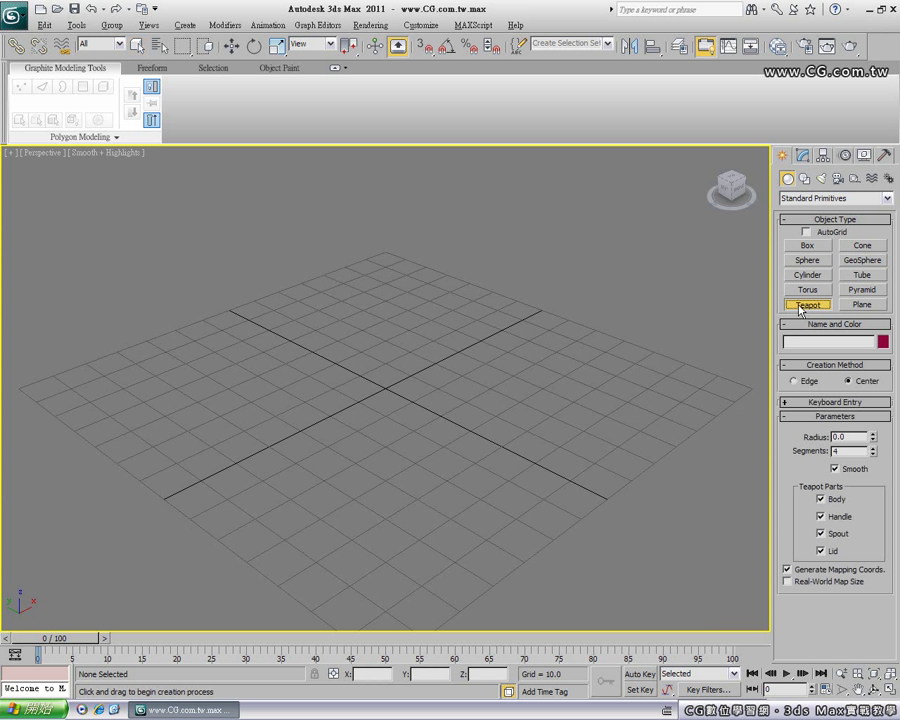
mouse_move(385, 386)
mouse_down()
mouse_move(451, 331)
mouse_move(443, 337)
mouse_up()
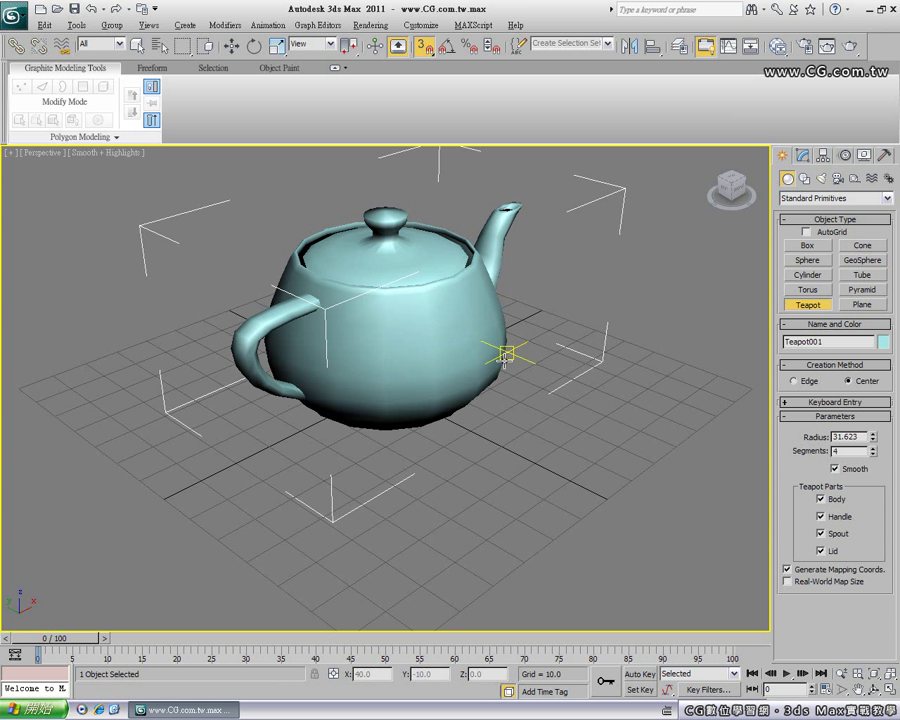
key(s)
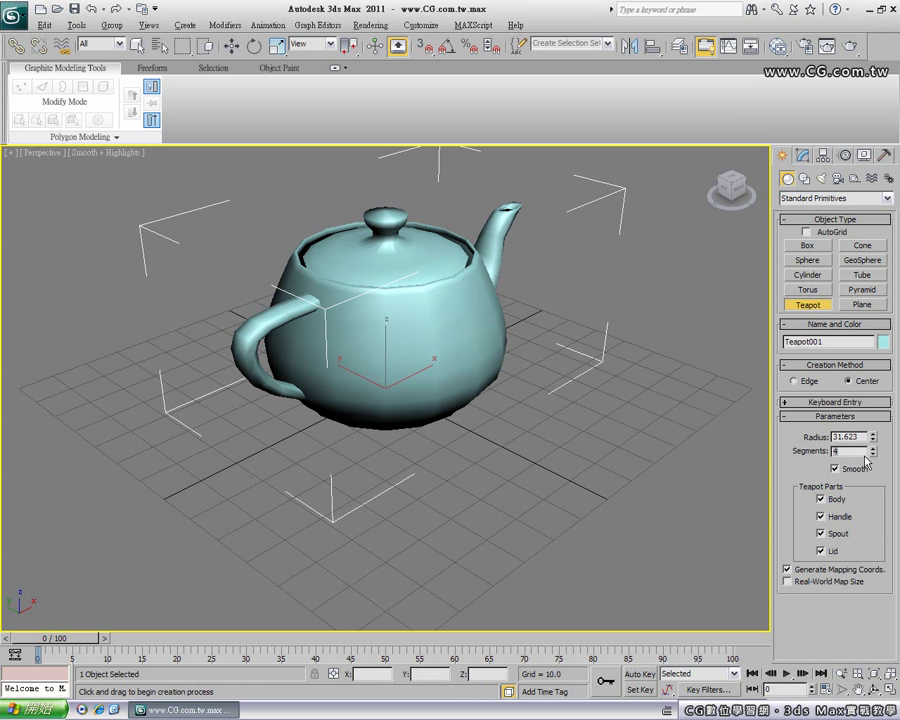
text(10)
key(Return)
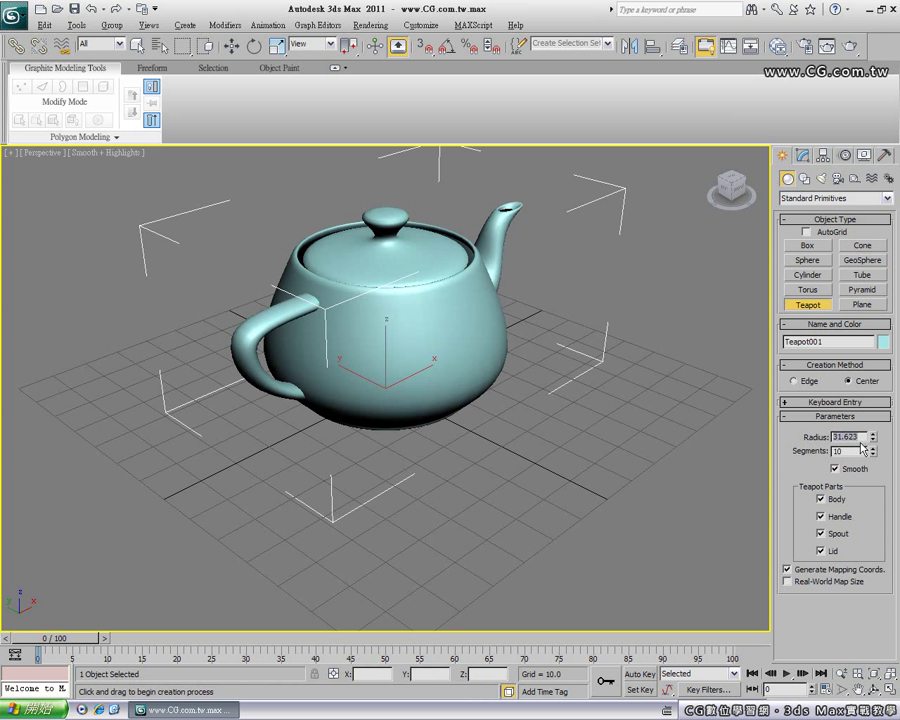
text(30)
key(Return)
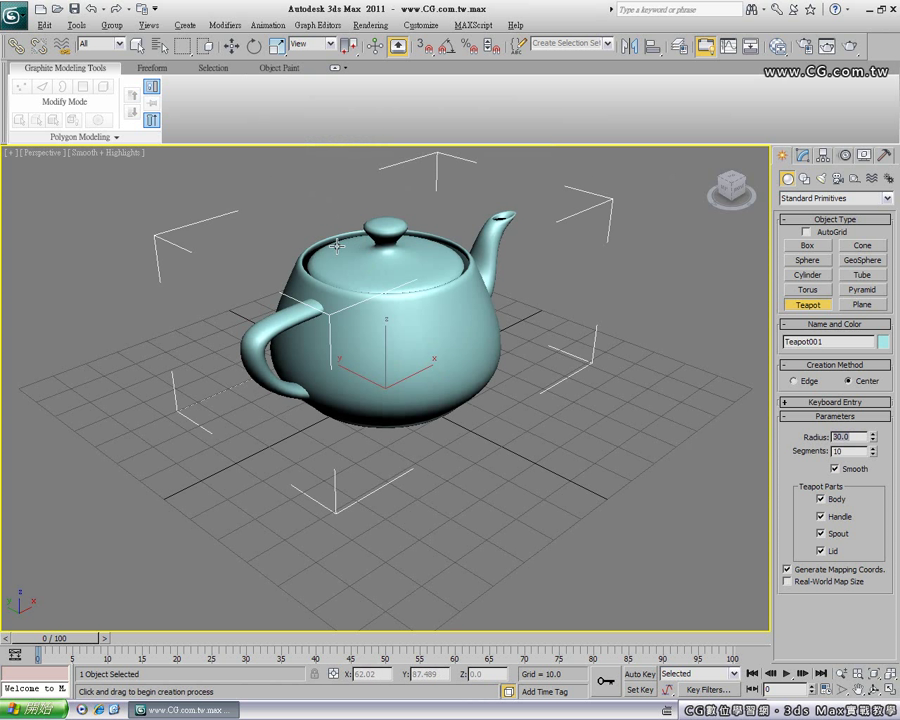
mouse_move(522, 345)
alt+middle_down()
mouse_move(258, 345)
mouse_move(240, 294)
alt+middle_up()
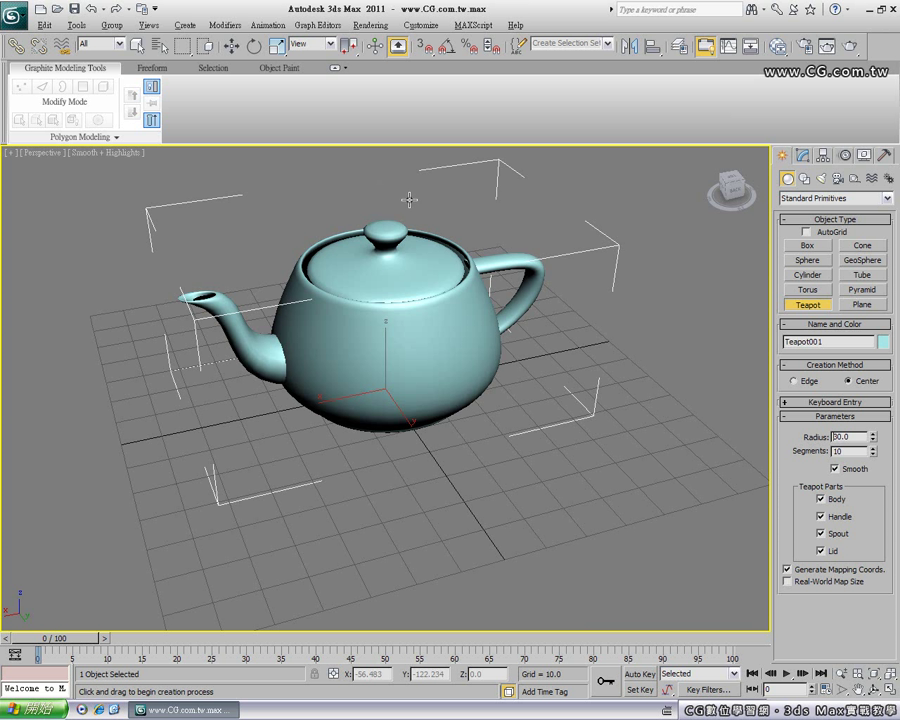
click(804, 155)
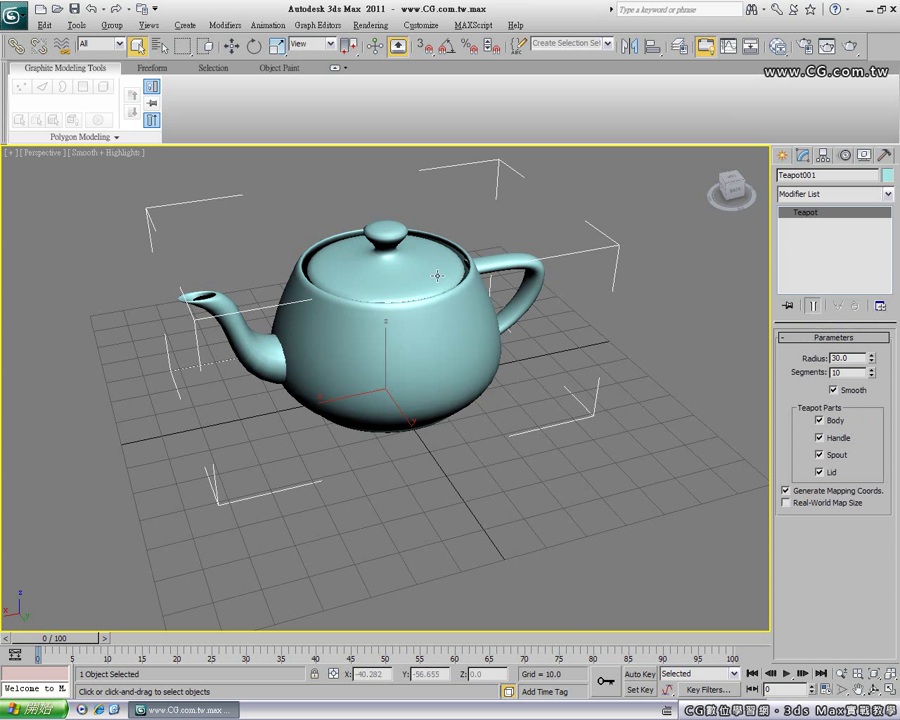
Step: Right-click the teapot to show the Convert To options in the quad menu
right_click(454, 330)
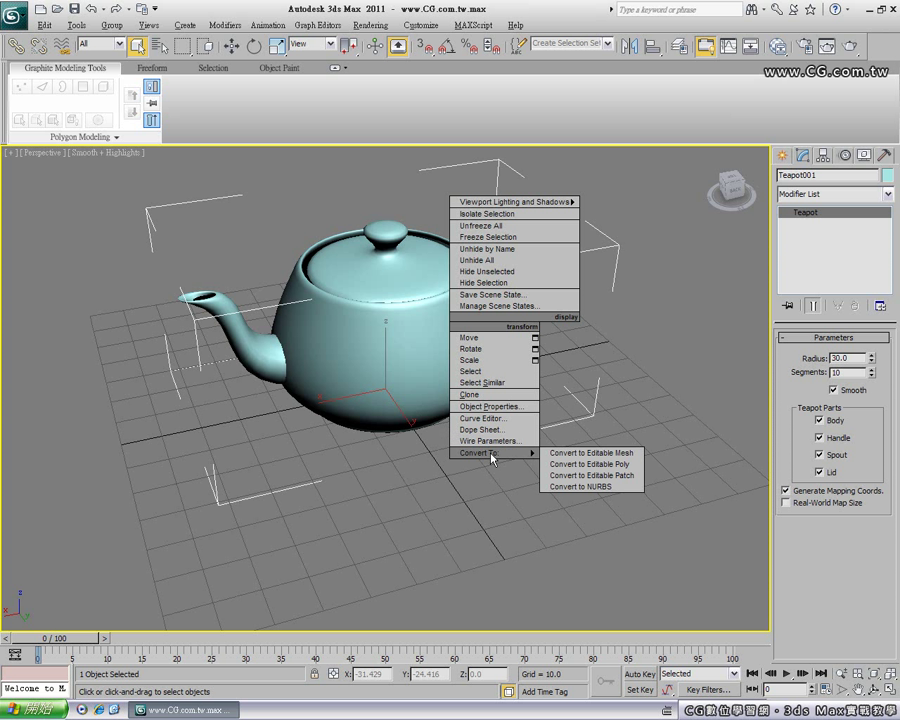
Step: Convert the teapot to an Editable Poly and select all its vertices
mouse_move(490, 453)
click(629, 466)
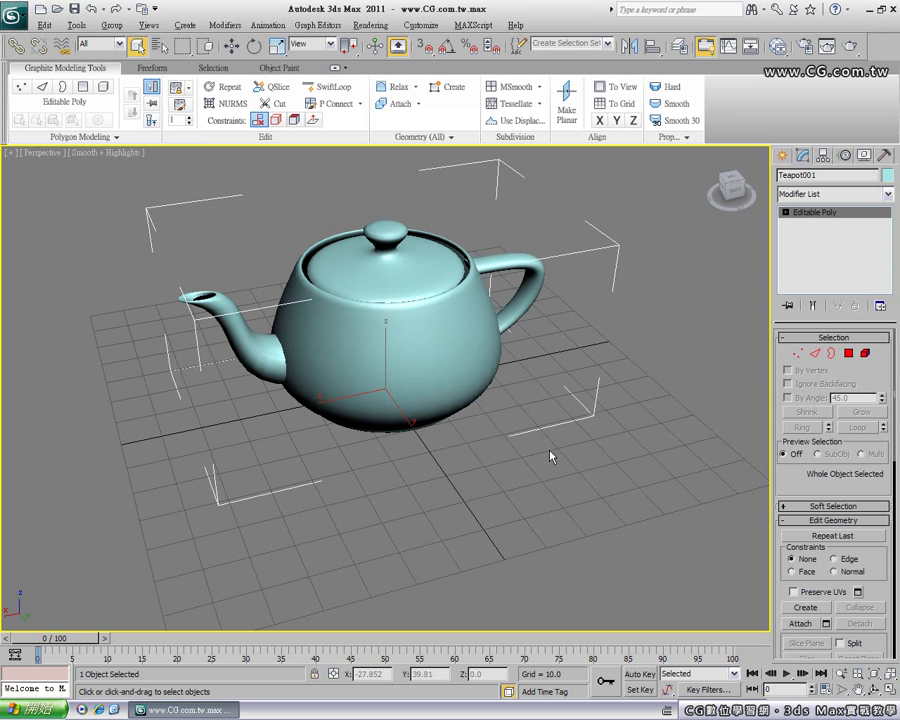
key(1)
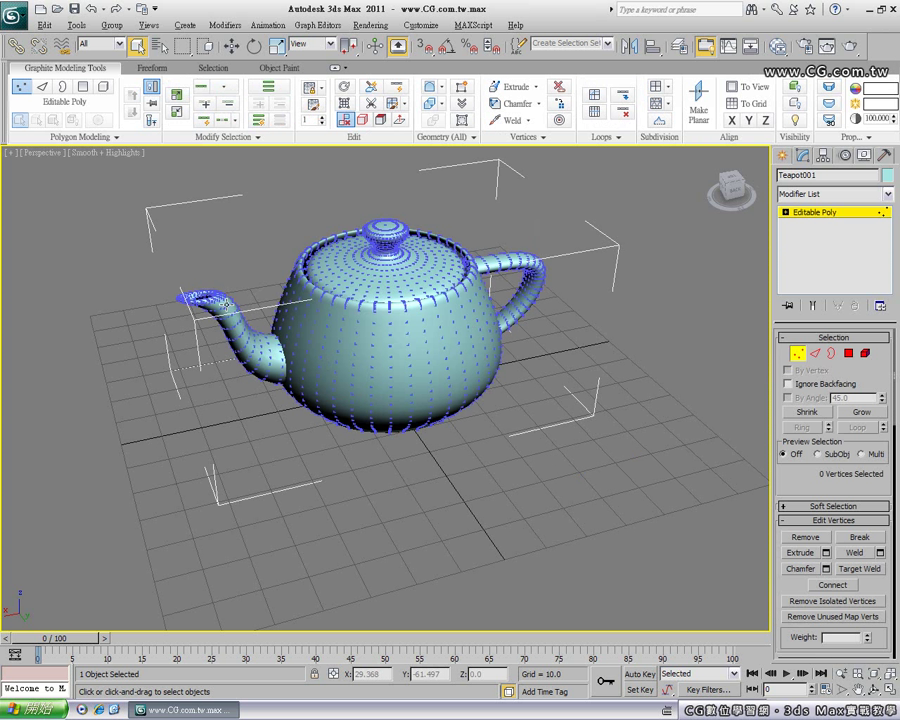
drag(204, 207, 615, 478)
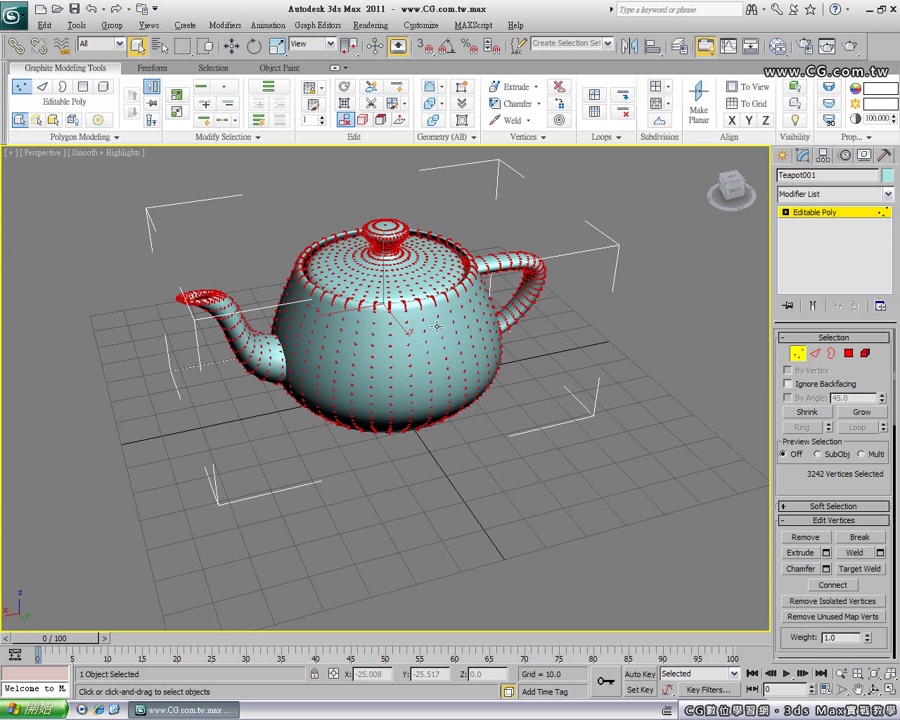
Step: Select the spout's edges, then the handle's polygons, and clear the selection
click(815, 355)
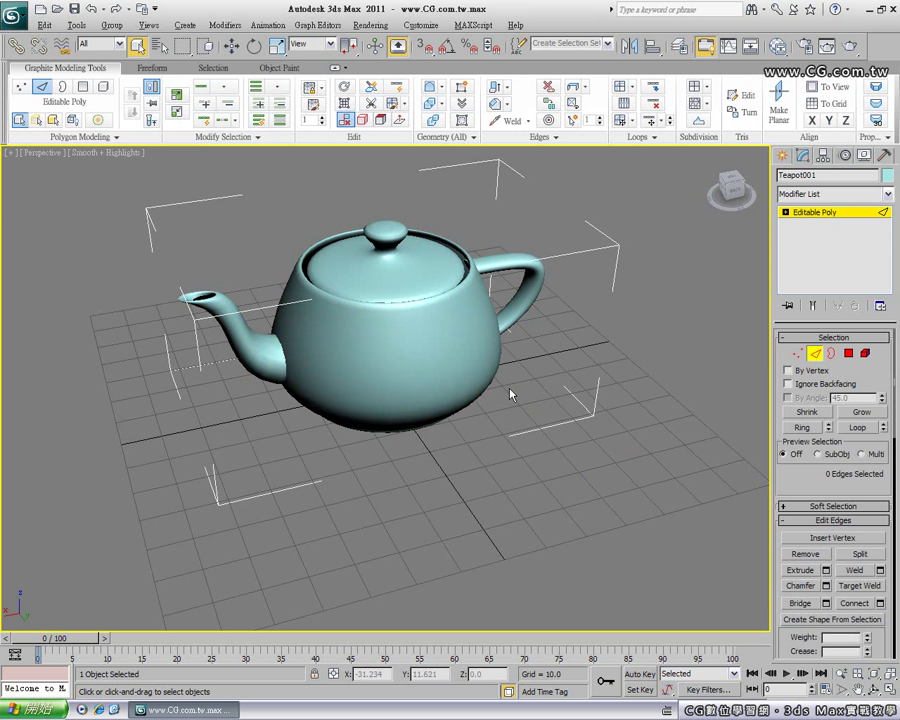
drag(102, 176, 181, 296)
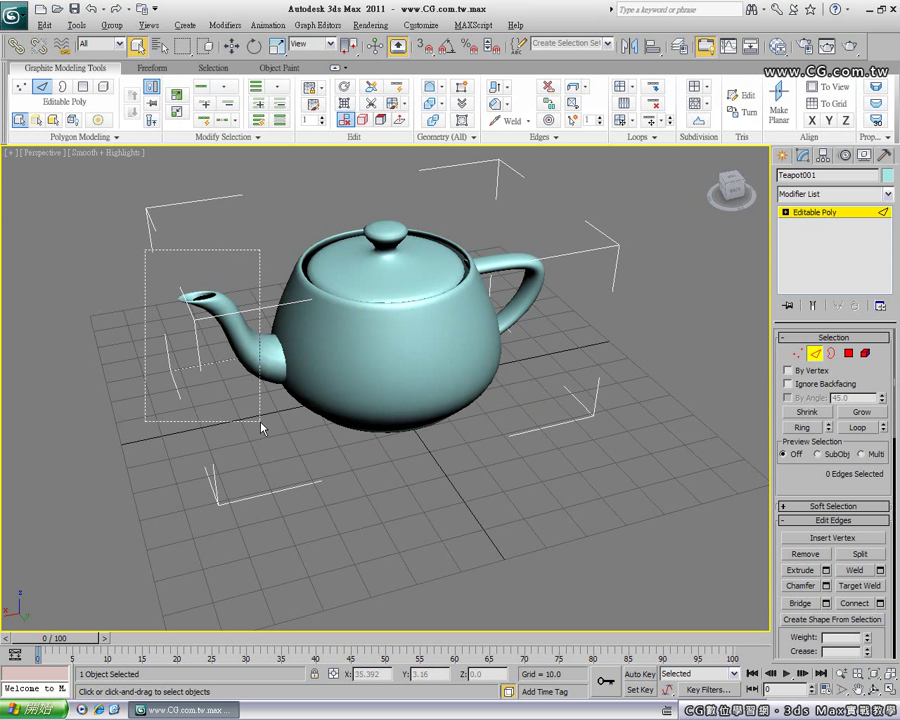
click(847, 355)
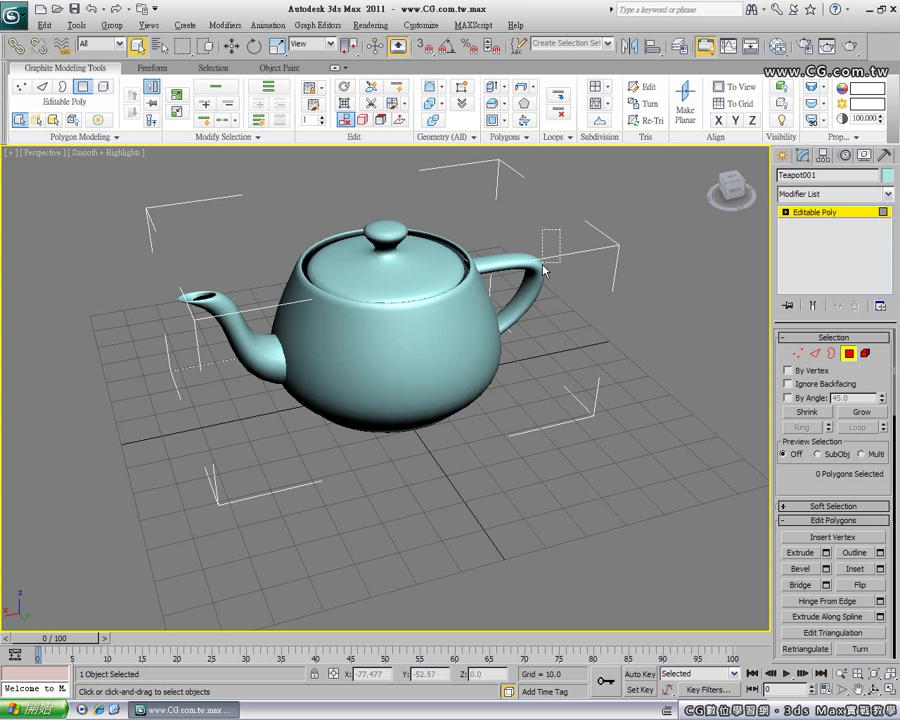
drag(543, 267, 495, 300)
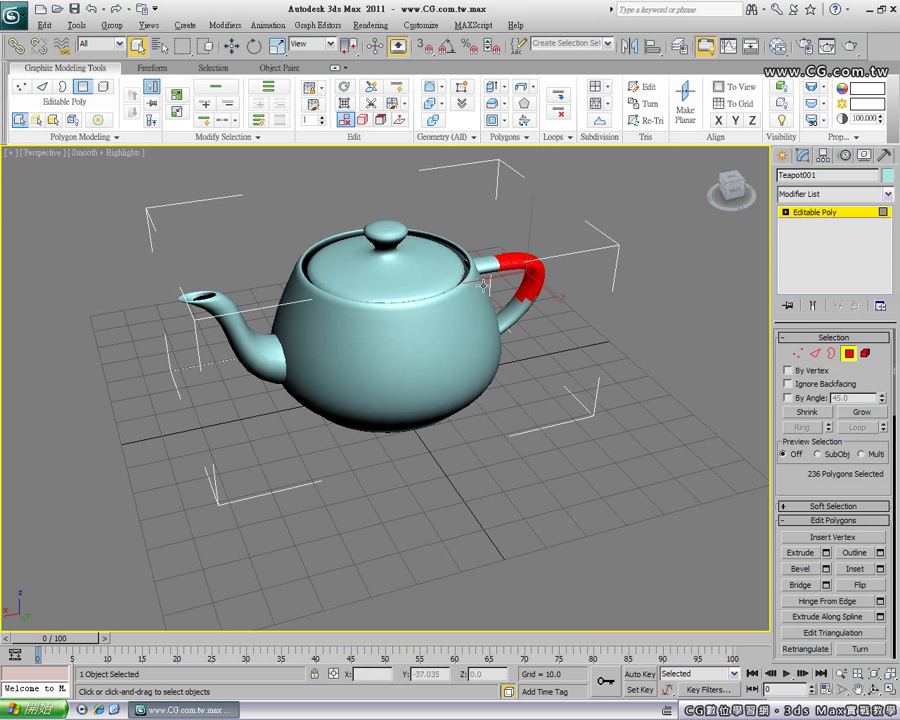
click(575, 324)
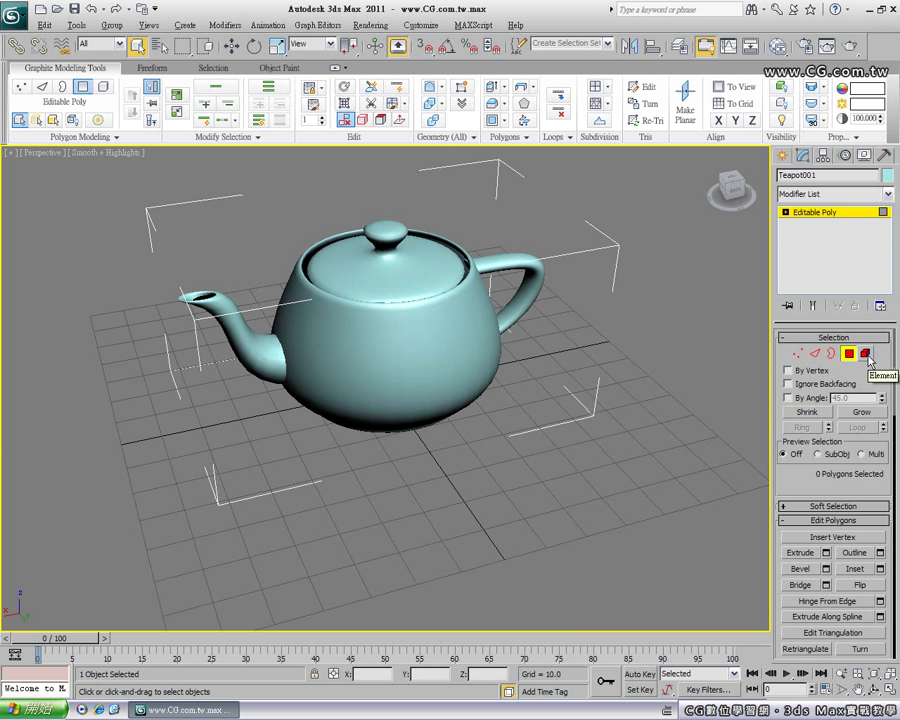
Step: At Element level, select the body, spout, handle and lid in turn, ending on the handle
click(866, 355)
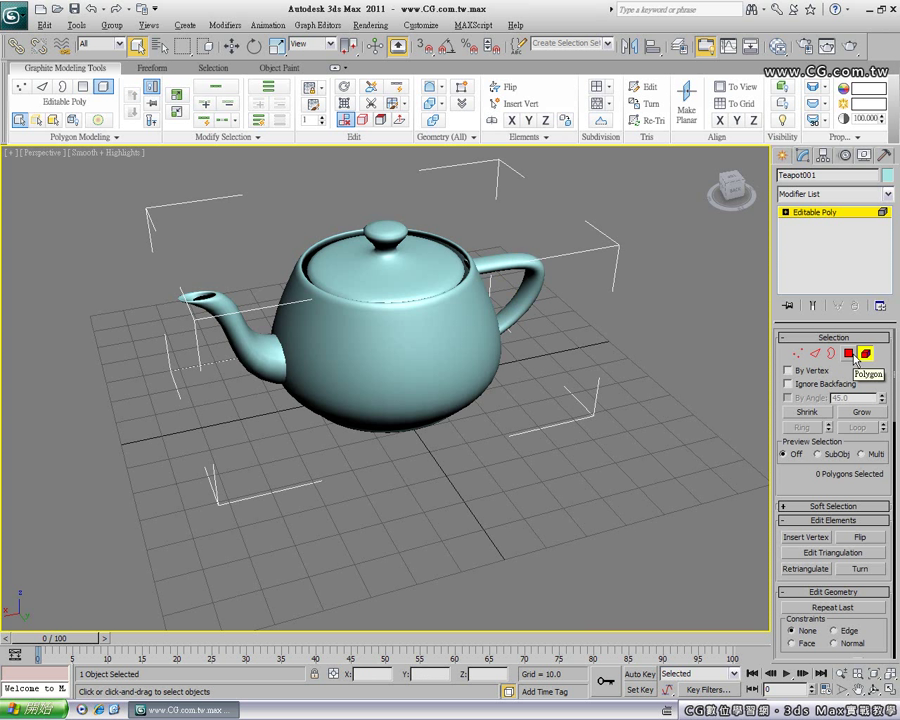
click(419, 369)
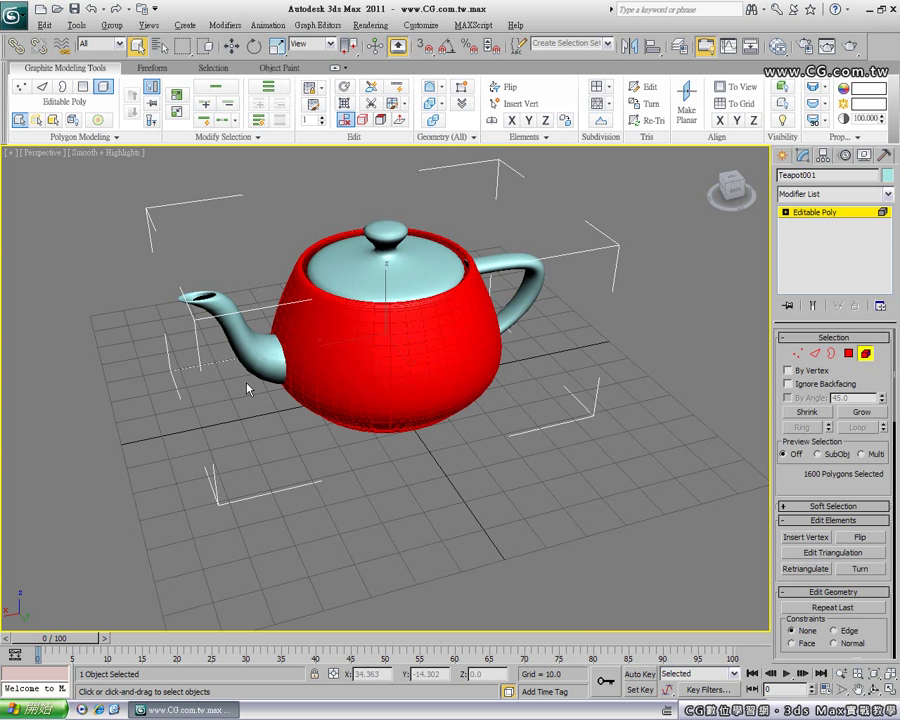
click(241, 343)
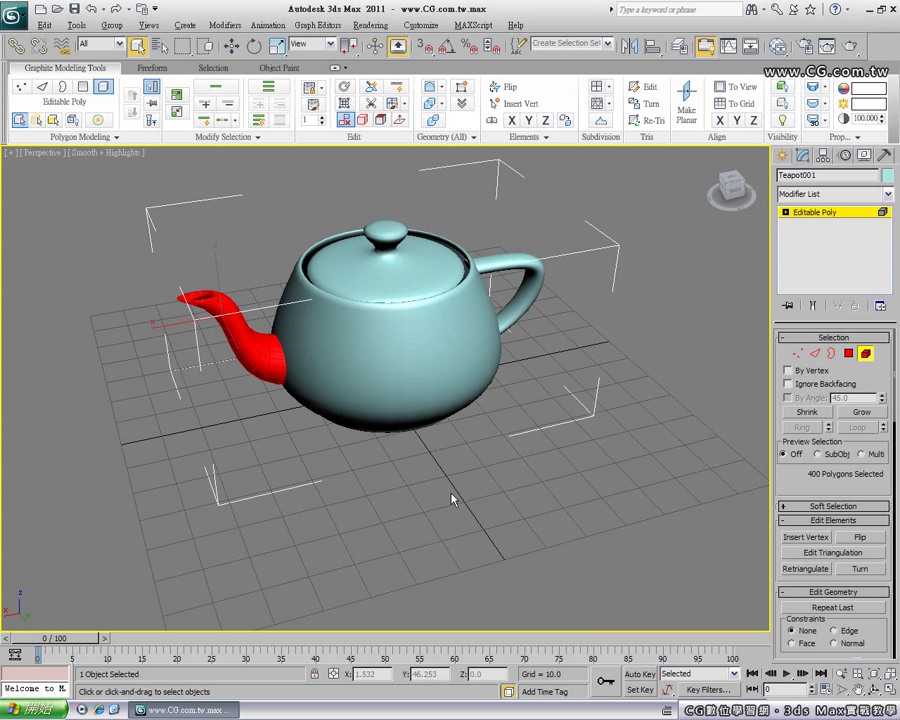
click(521, 293)
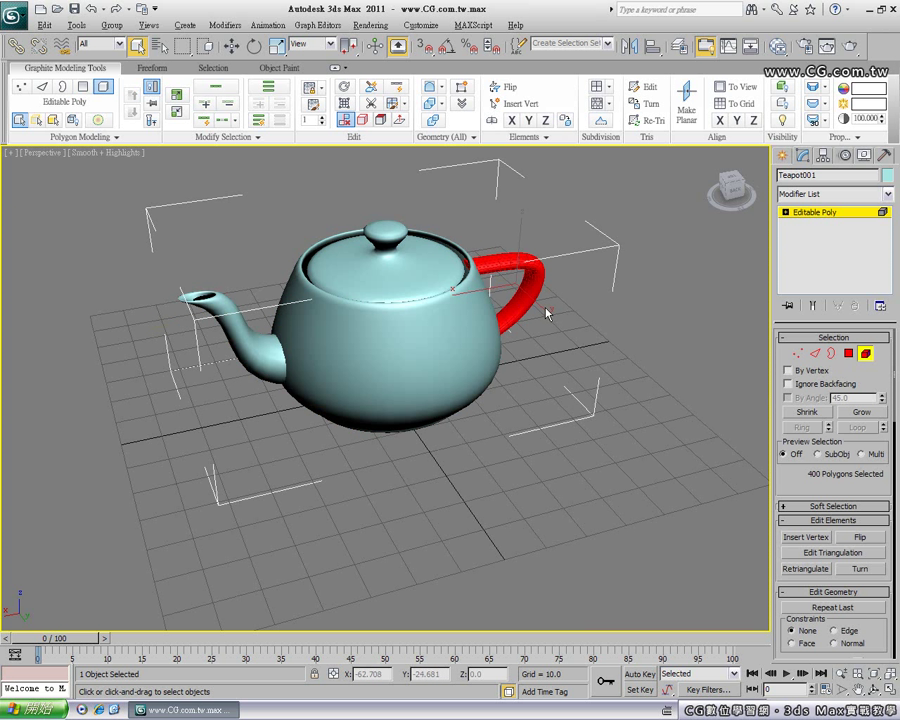
click(384, 259)
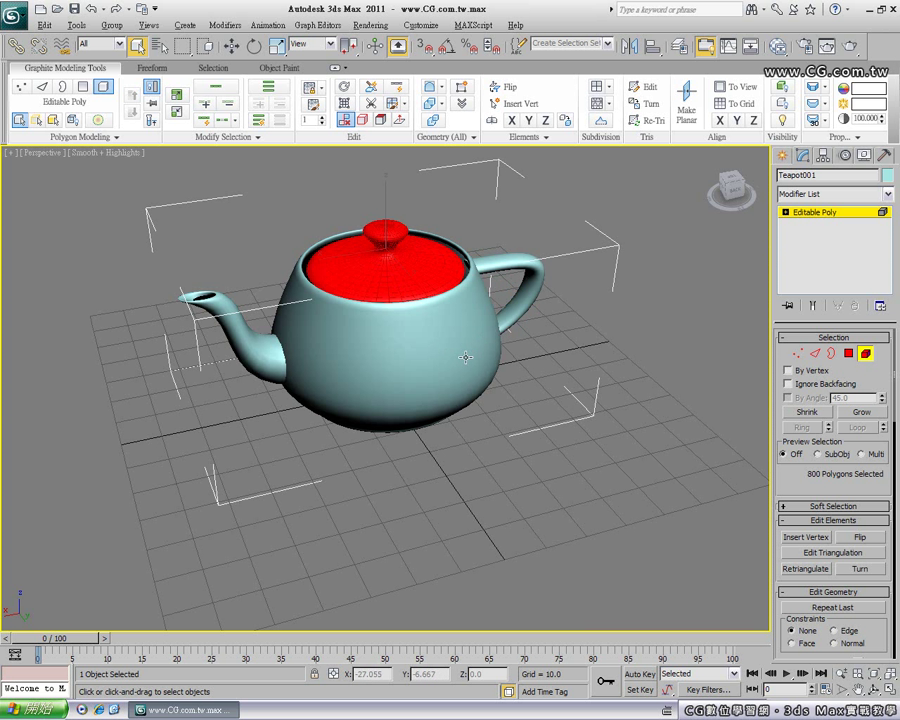
alt+middle_drag(320, 250, 421, 327)
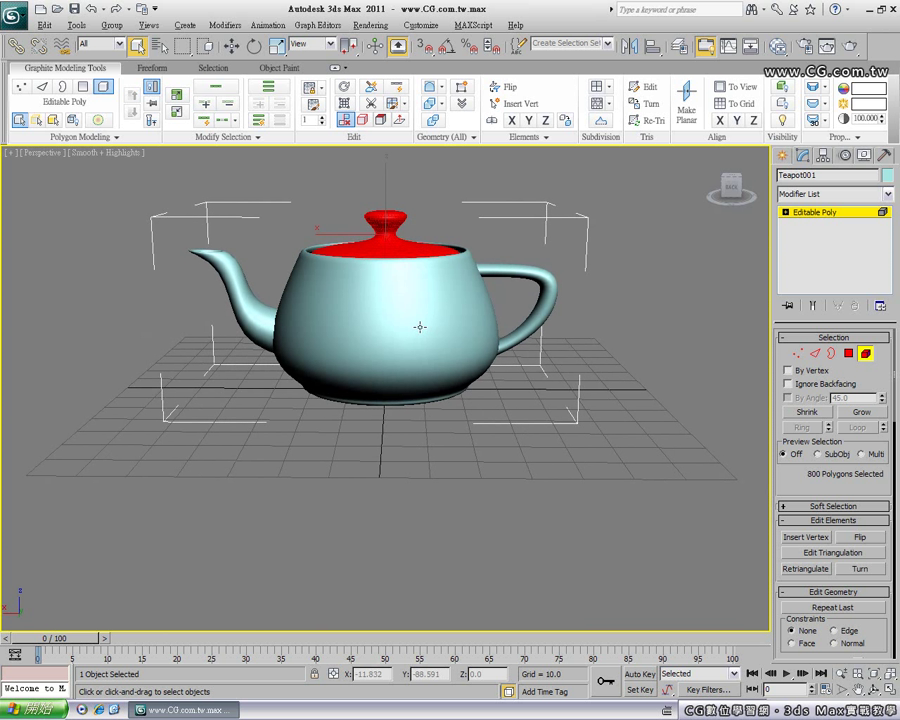
click(552, 282)
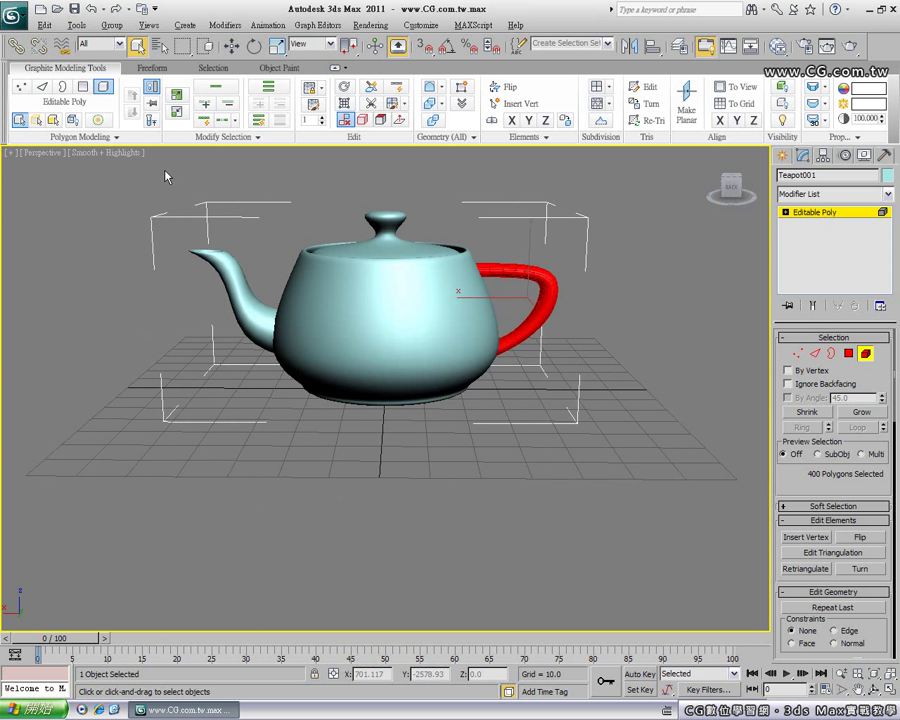
Step: Move the handle element off to the right of the teapot body
click(232, 47)
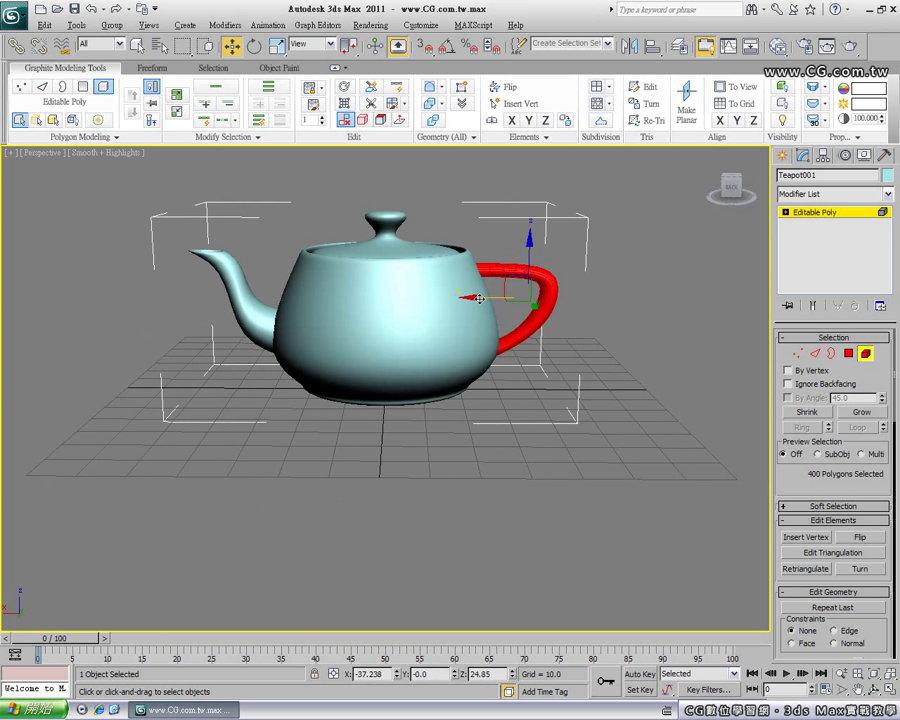
drag(476, 297, 576, 398)
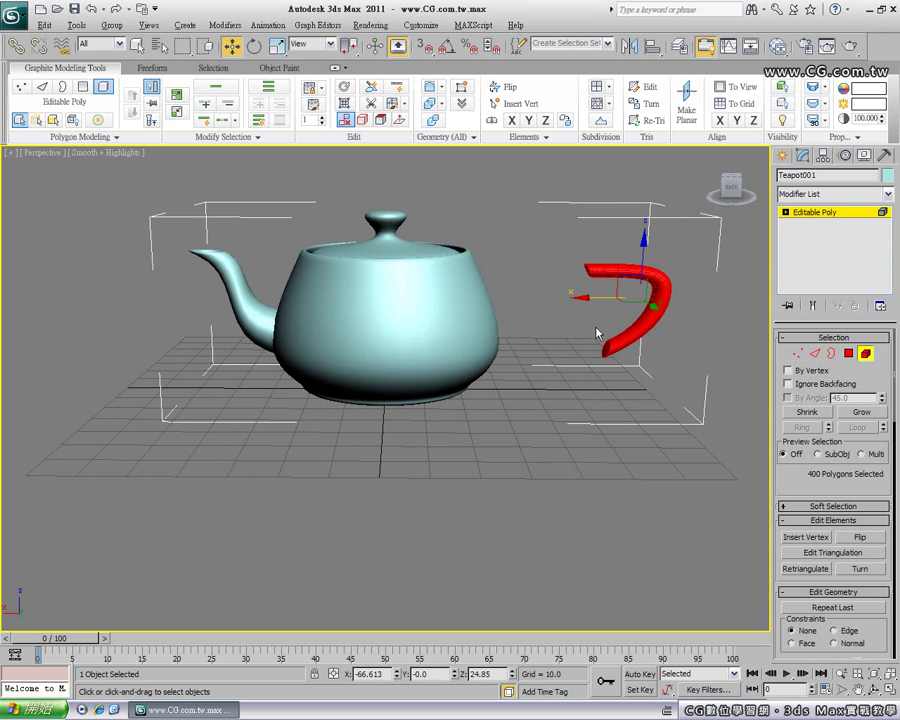
key(ctrl+z)
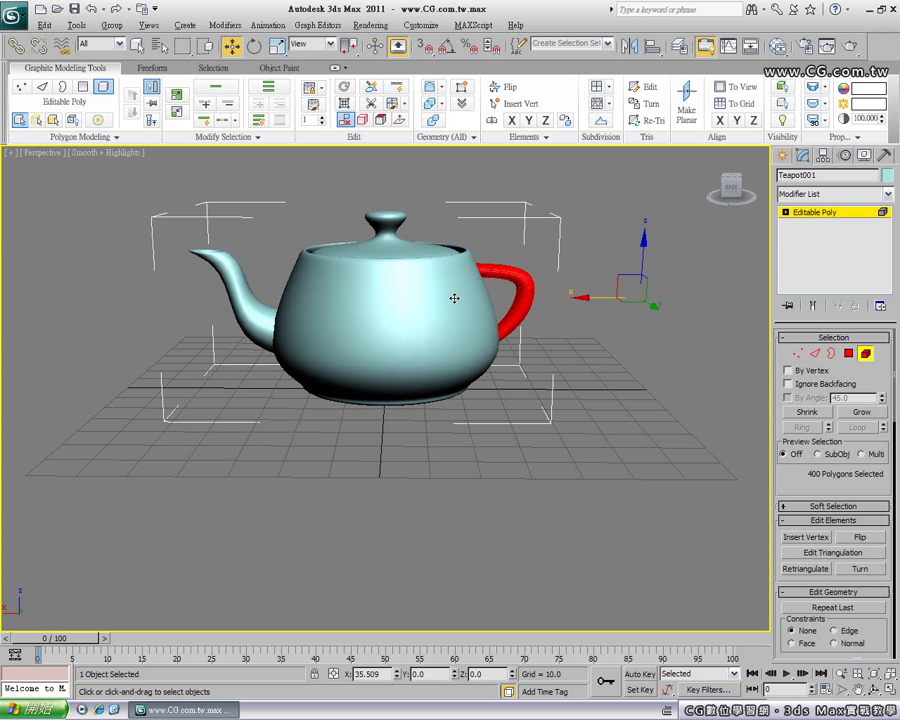
click(508, 308)
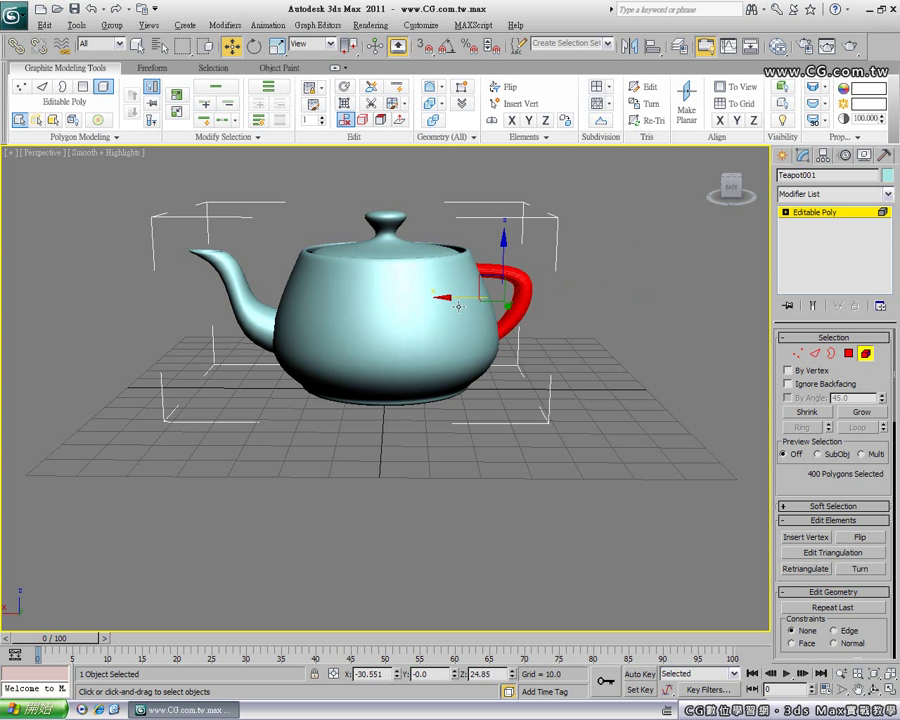
drag(446, 297, 577, 367)
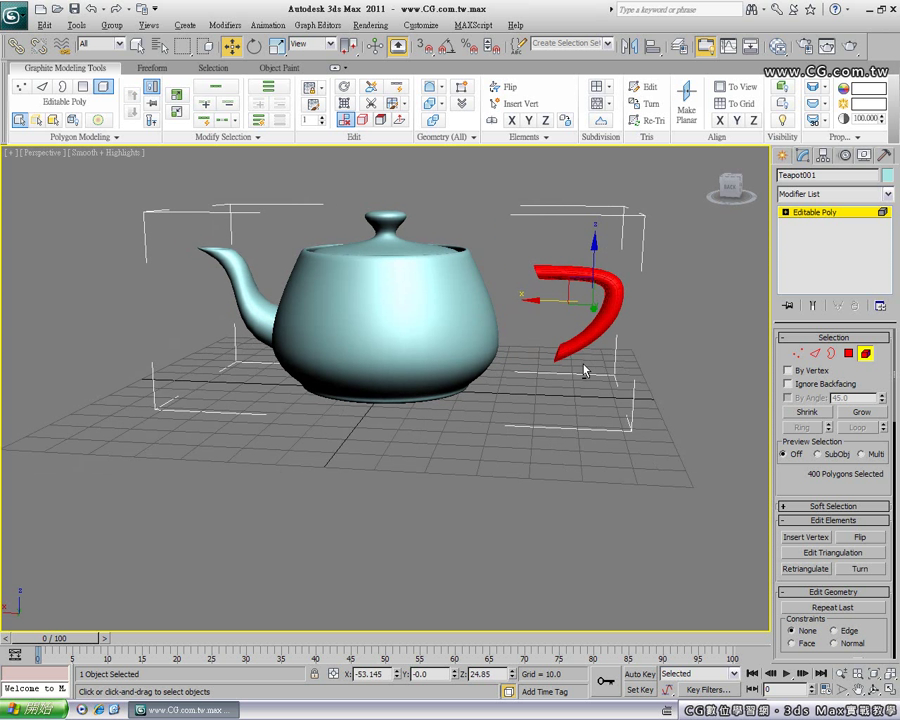
click(516, 262)
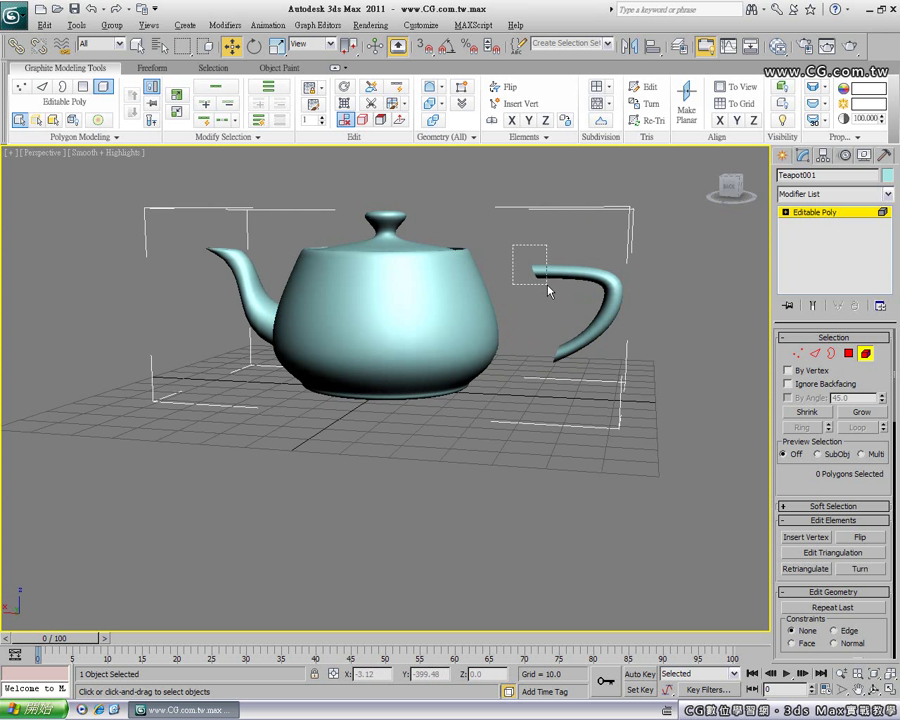
click(546, 283)
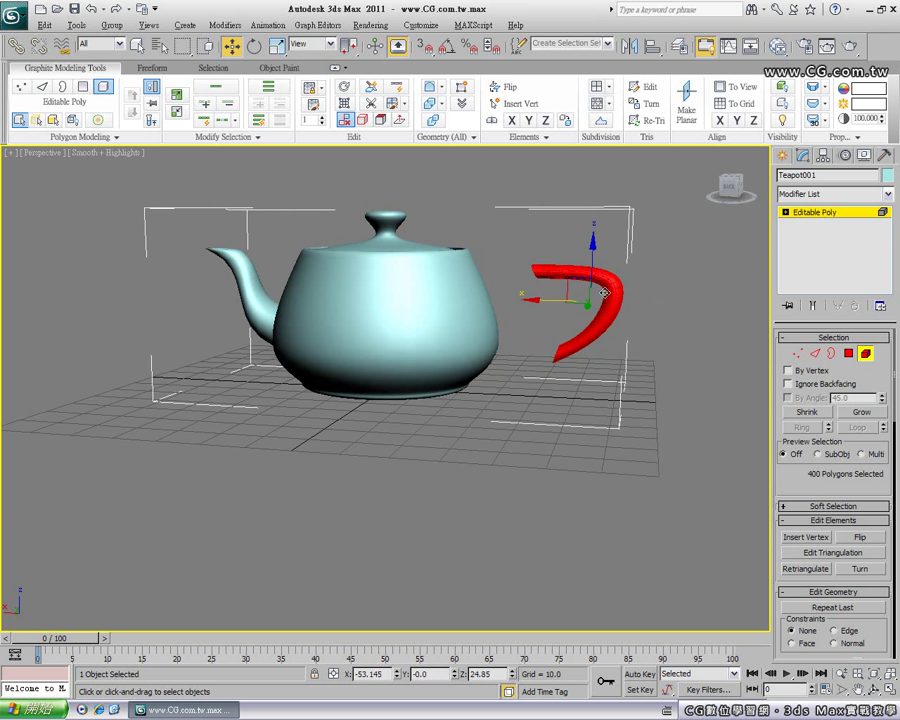
Step: Delete the handle's end polygons near the body and at its tip
key(4)
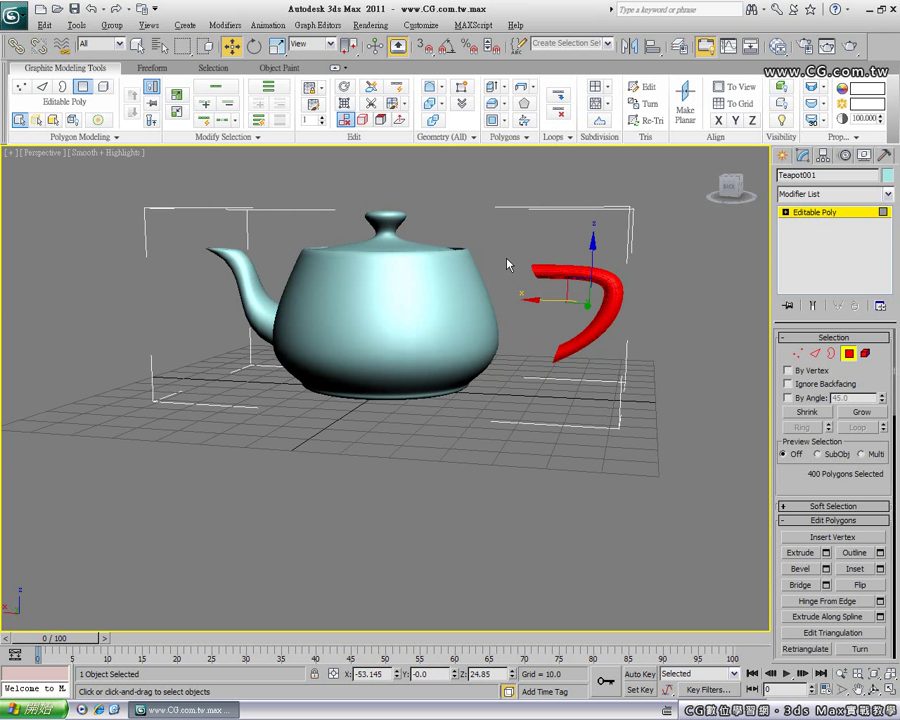
drag(518, 260, 557, 297)
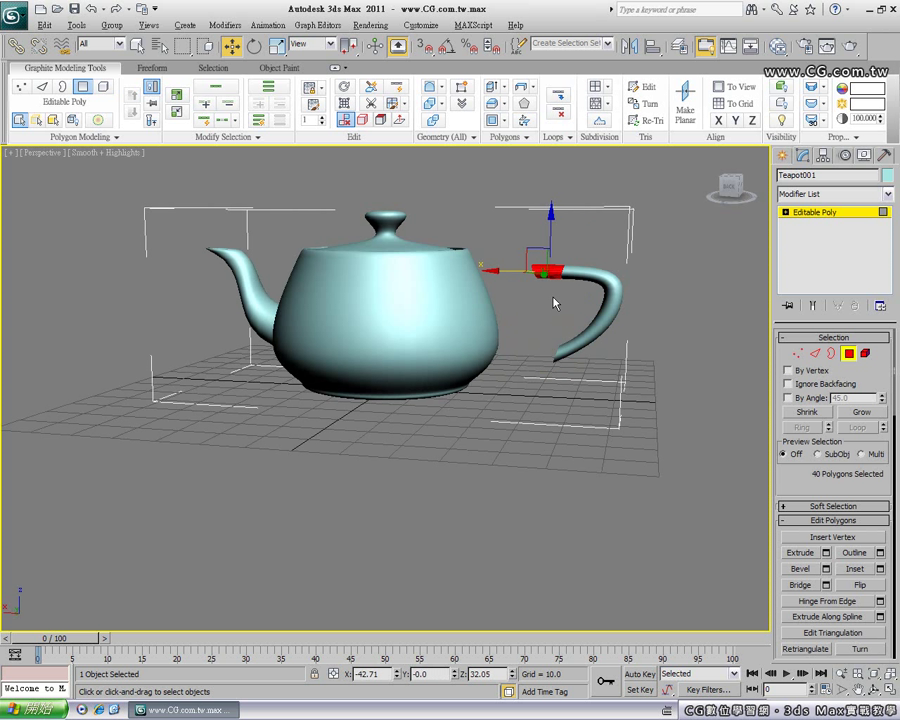
key(Delete)
click(571, 350)
key(Delete)
click(572, 352)
key(Delete)
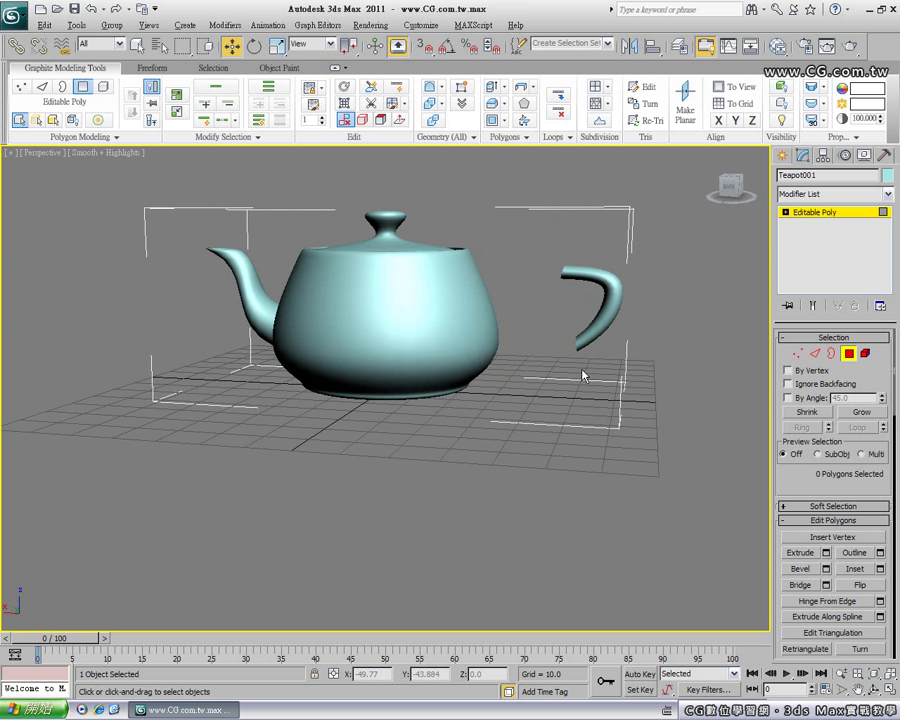
Step: Select the whole handle element and slide it left onto the teapot body
click(865, 353)
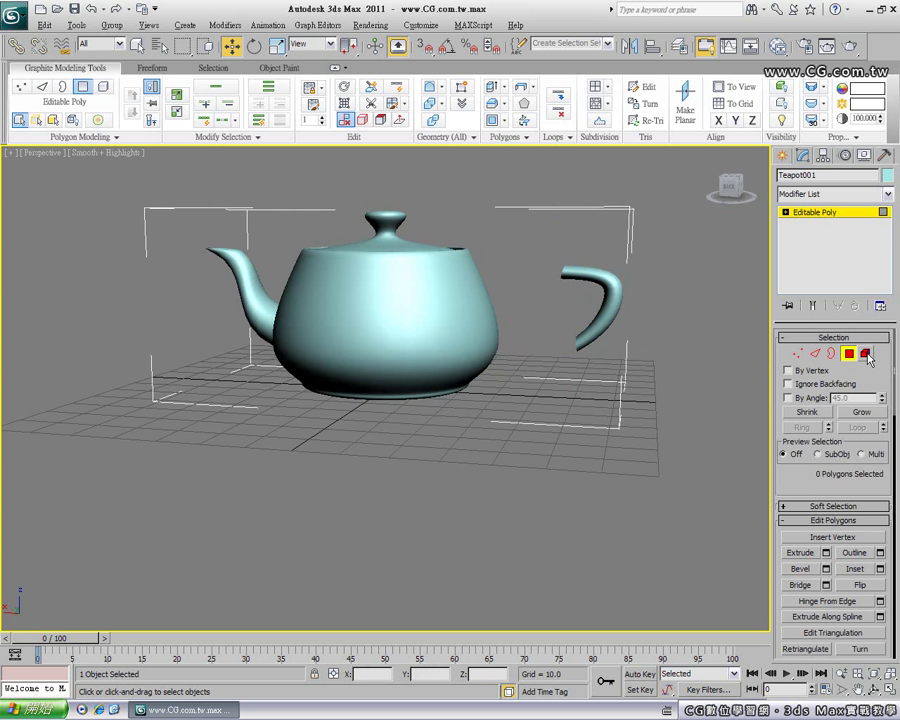
click(603, 332)
drag(549, 297, 449, 297)
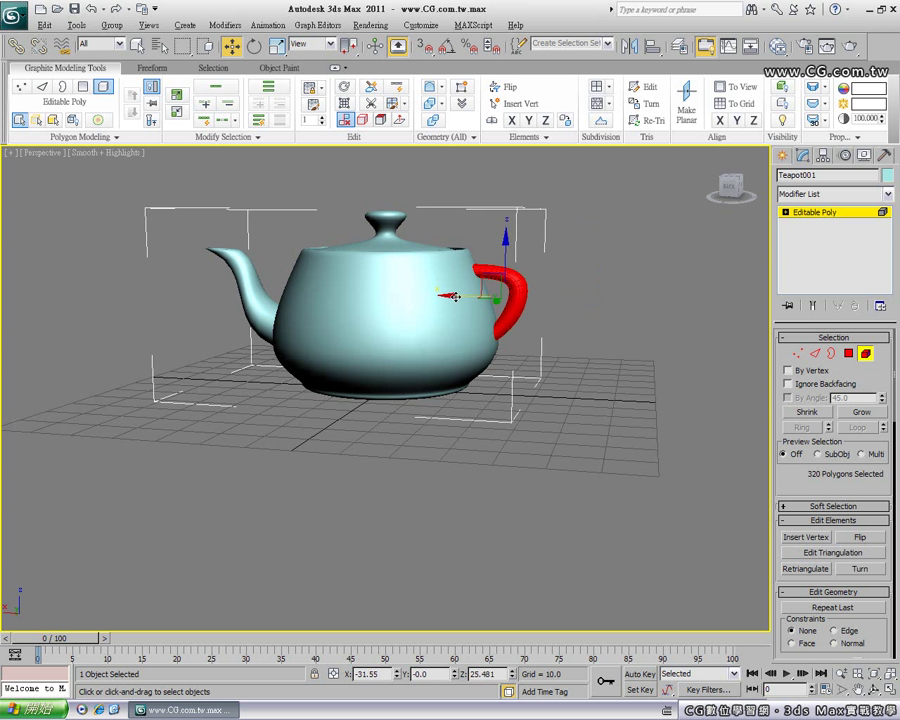
Step: Pull the spout away from the body and delete its base-end polygons
click(217, 348)
mouse_move(266, 303)
mouse_down()
mouse_move(200, 262)
mouse_move(160, 272)
mouse_up()
mouse_move(230, 356)
alt+middle_down()
mouse_move(272, 350)
mouse_move(264, 356)
alt+middle_up()
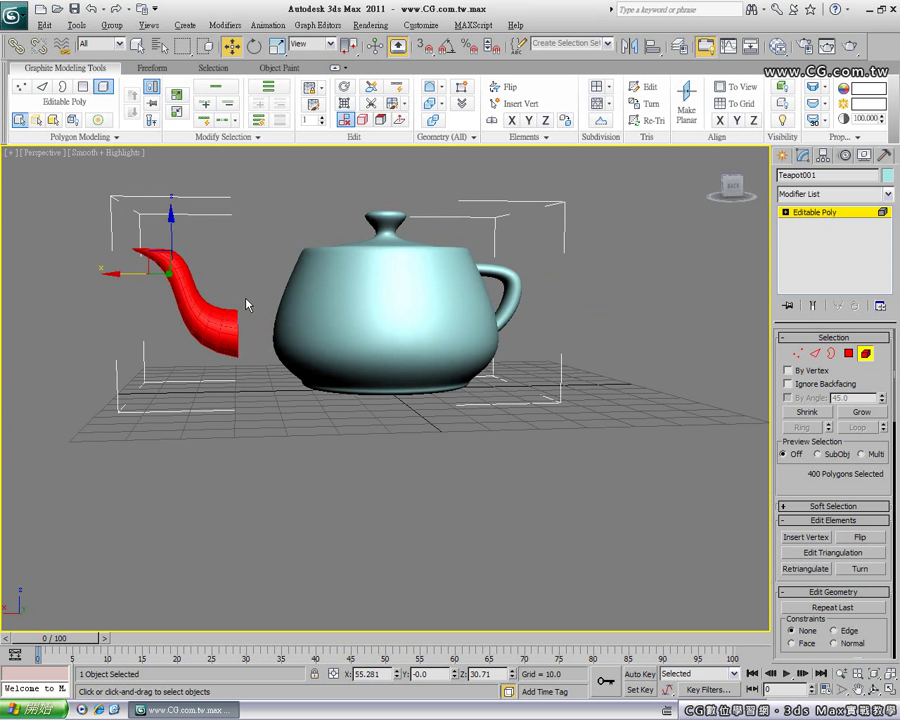
key(4)
click(242, 307)
drag(242, 307, 233, 372)
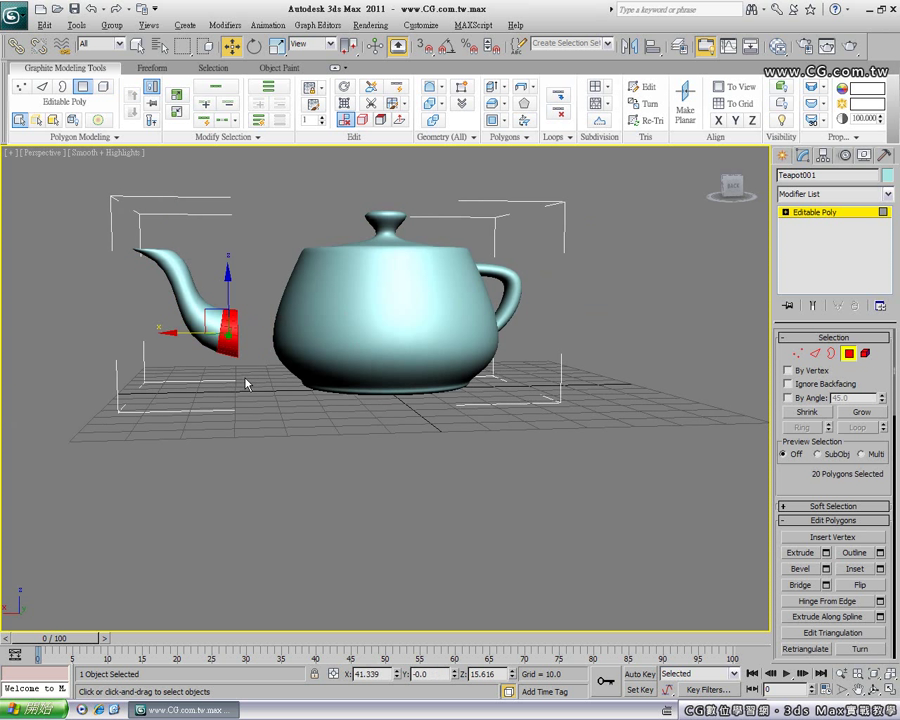
click(211, 376)
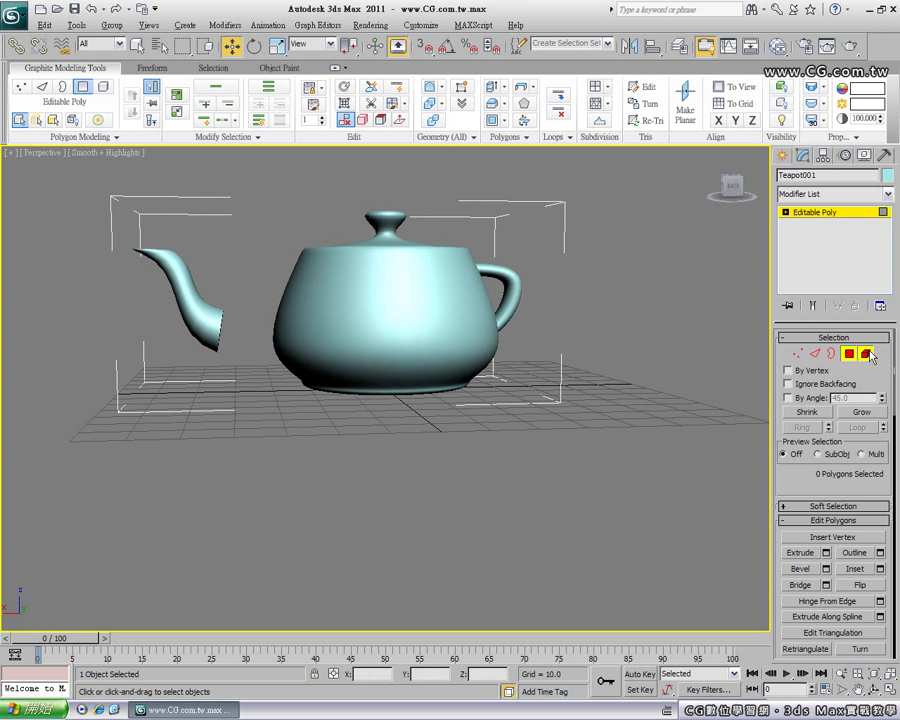
Step: Select the whole spout element and rotate it to a new angle
key(5)
click(224, 345)
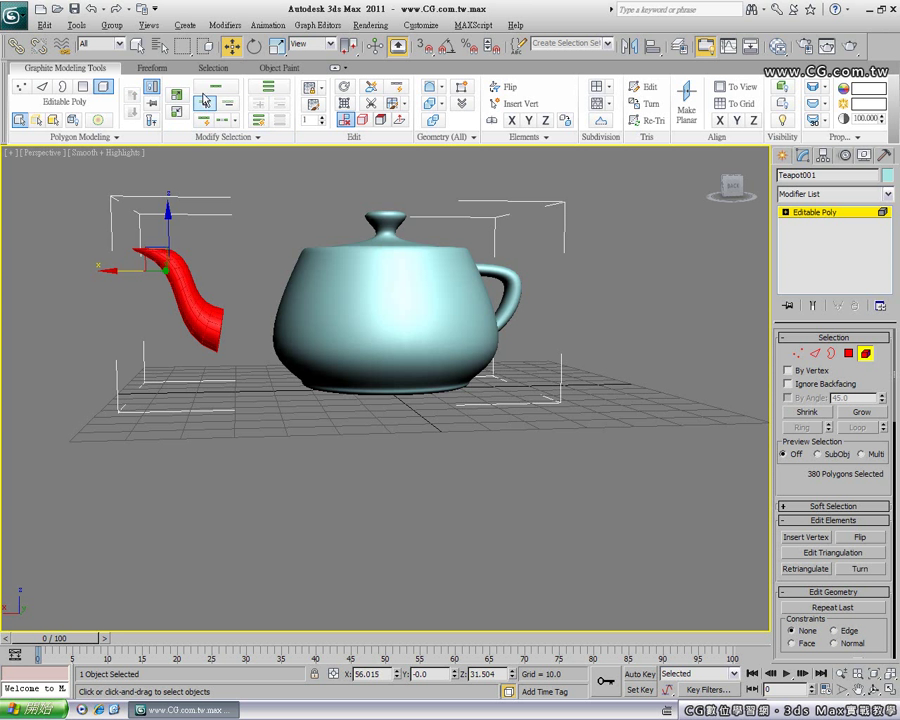
click(254, 46)
alt+middle_drag(286, 295, 181, 226)
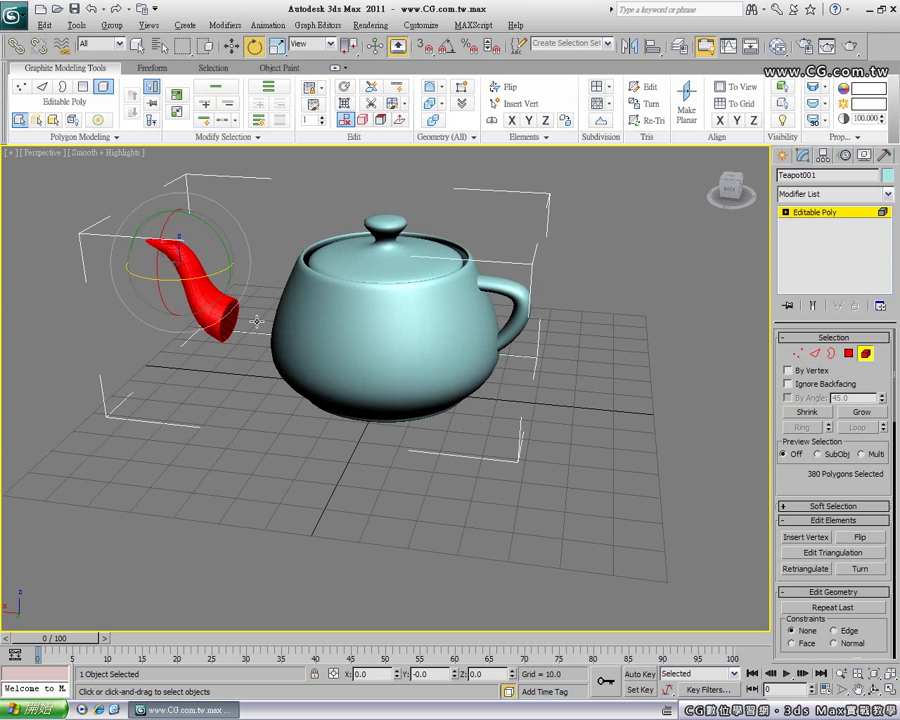
drag(160, 205, 223, 262)
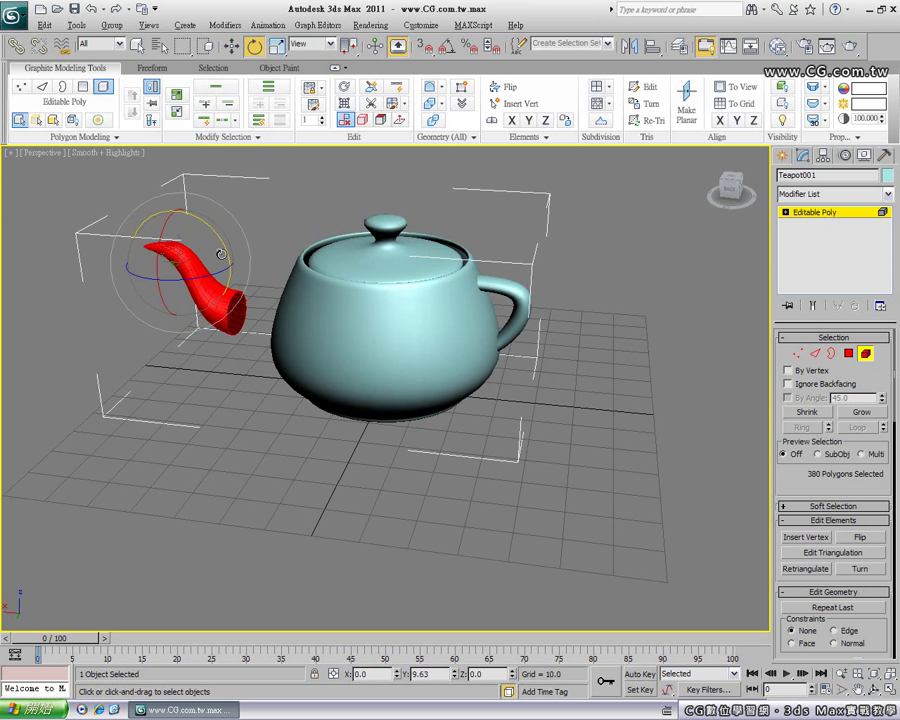
Step: Move the spout right, up and slightly down so it sits against the body
key(w)
alt+middle_drag(185, 297, 120, 215)
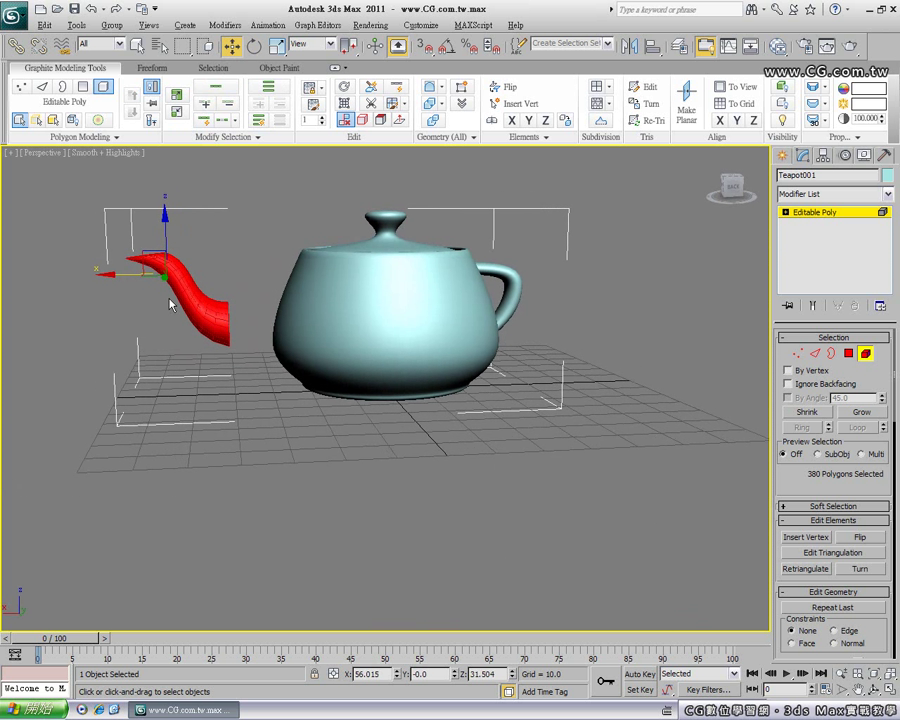
drag(133, 274, 202, 250)
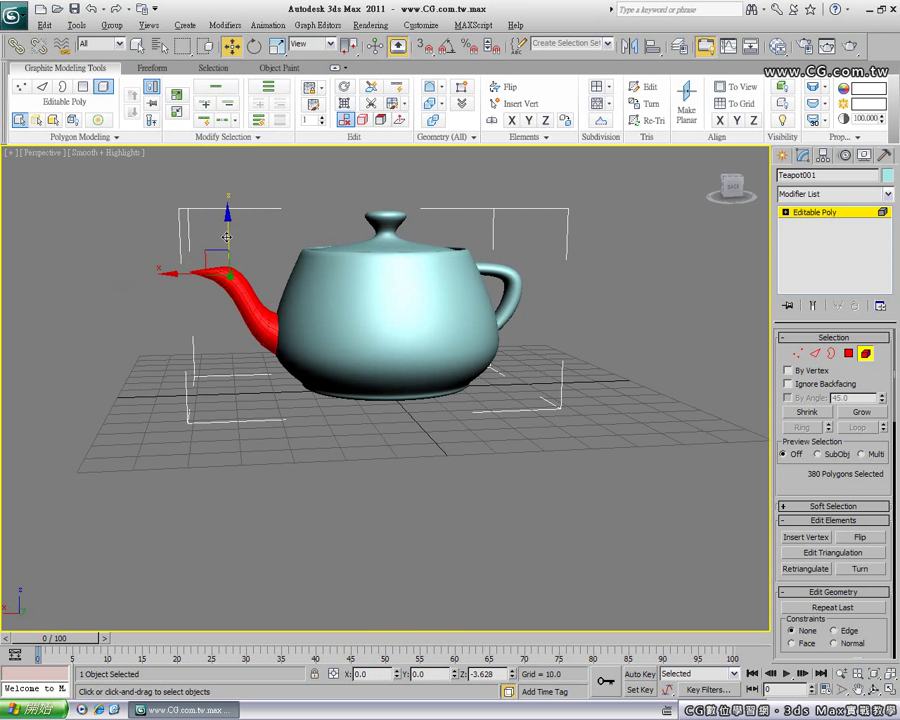
drag(228, 222, 228, 247)
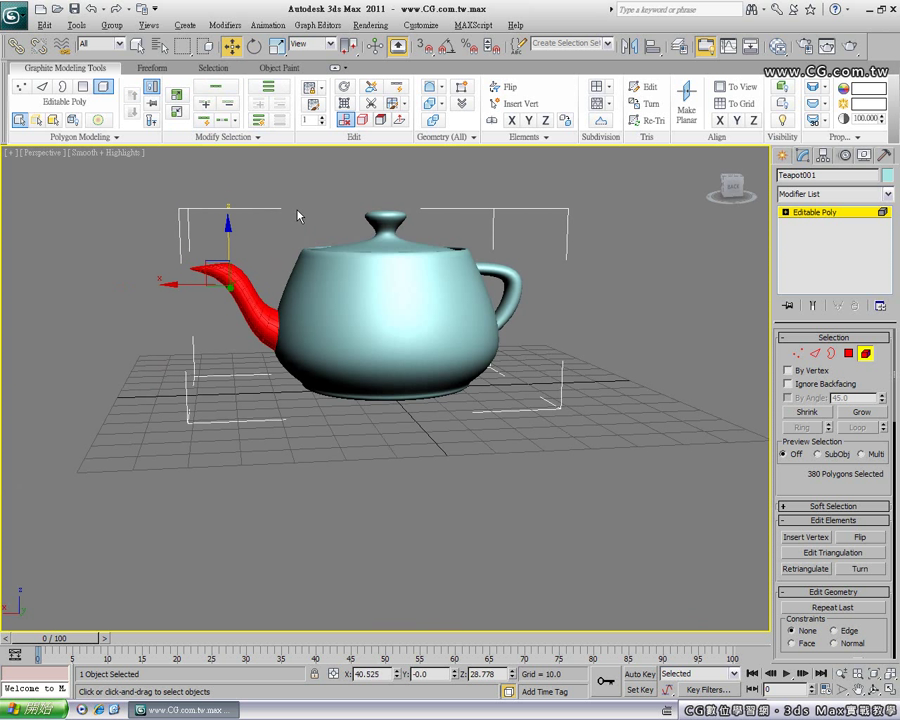
click(250, 282)
mouse_move(278, 308)
alt+middle_down()
mouse_move(405, 347)
mouse_move(384, 302)
mouse_move(398, 368)
mouse_move(436, 340)
alt+middle_up()
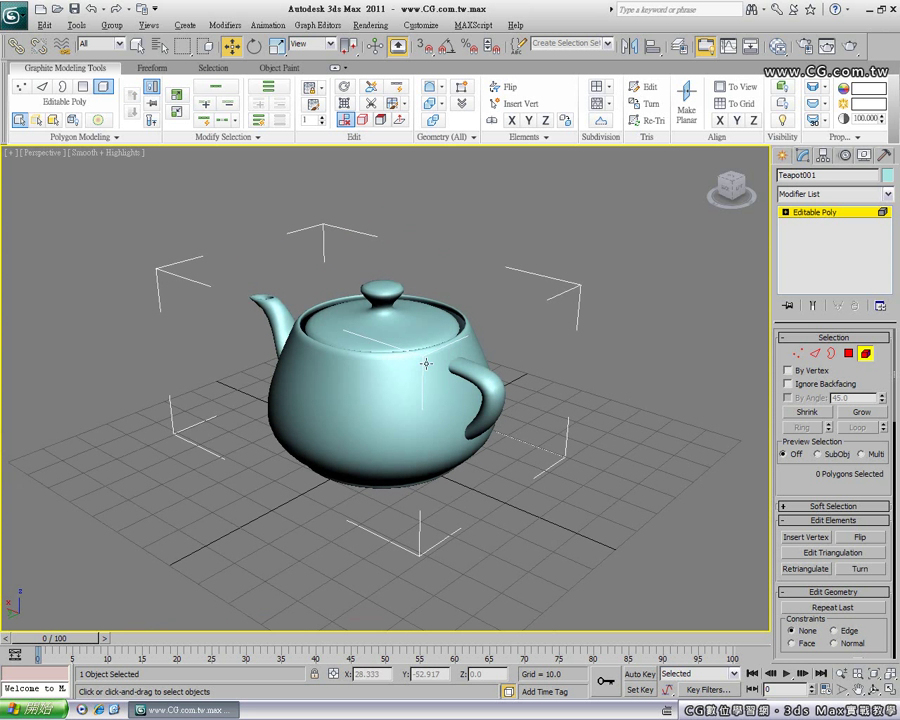
Step: Select the lid and knob element and scroll down to the Edit Geometry rollout
click(386, 284)
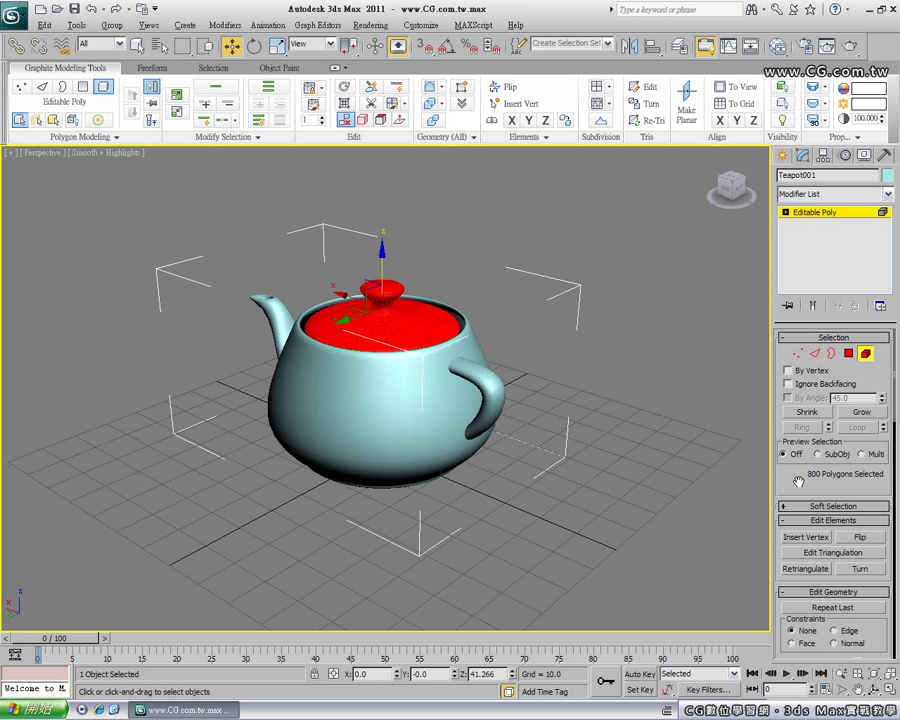
scroll(795, 490, down, 5)
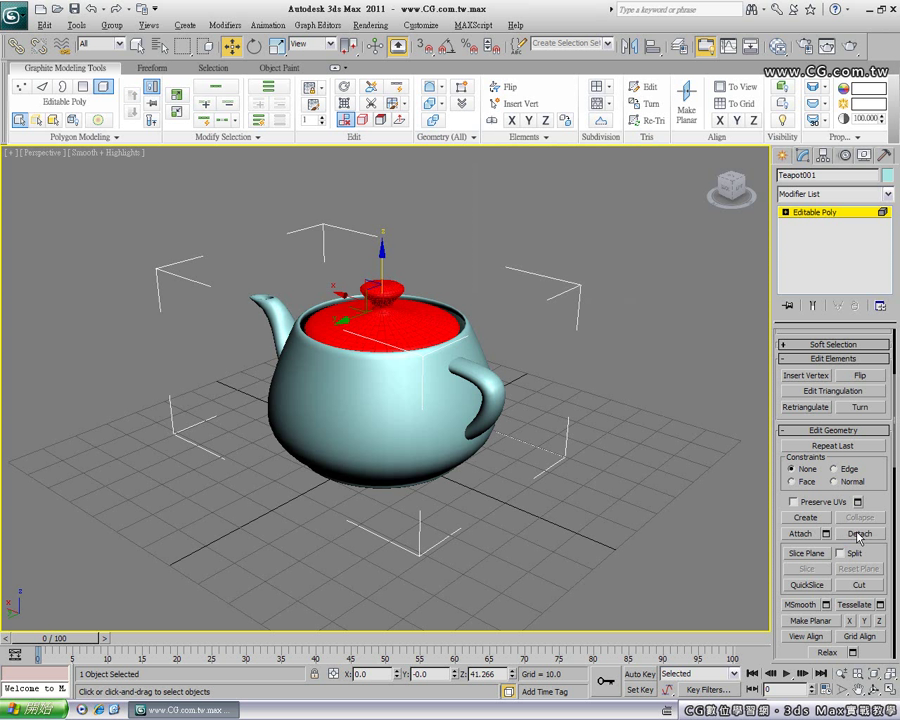
Step: Detach the lid and knob as a separate object named Object001
click(433, 122)
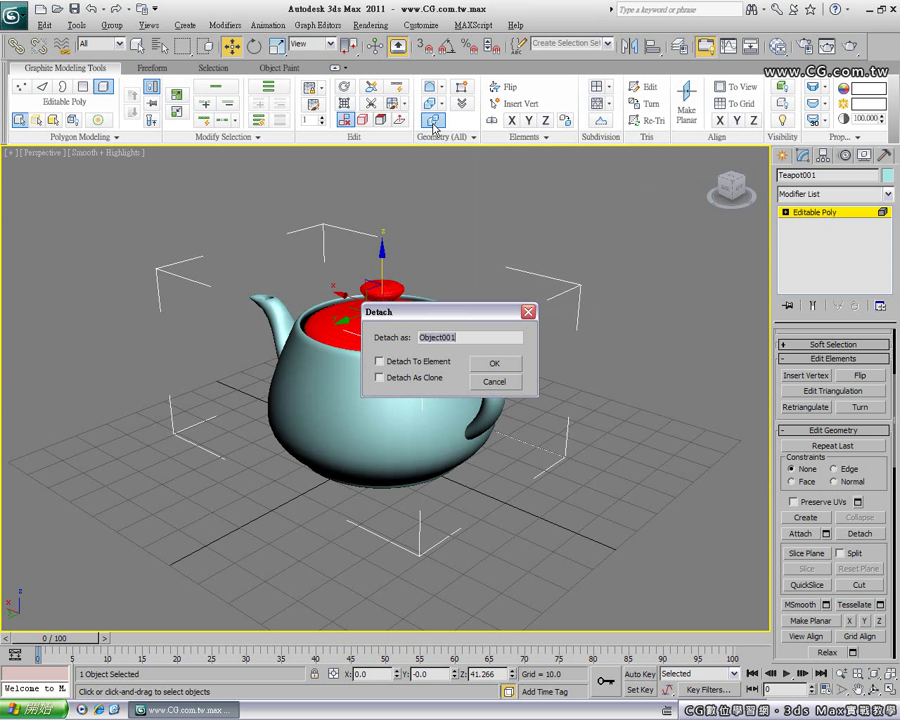
mouse_move(441, 304)
mouse_down()
mouse_move(508, 294)
mouse_move(612, 234)
mouse_up()
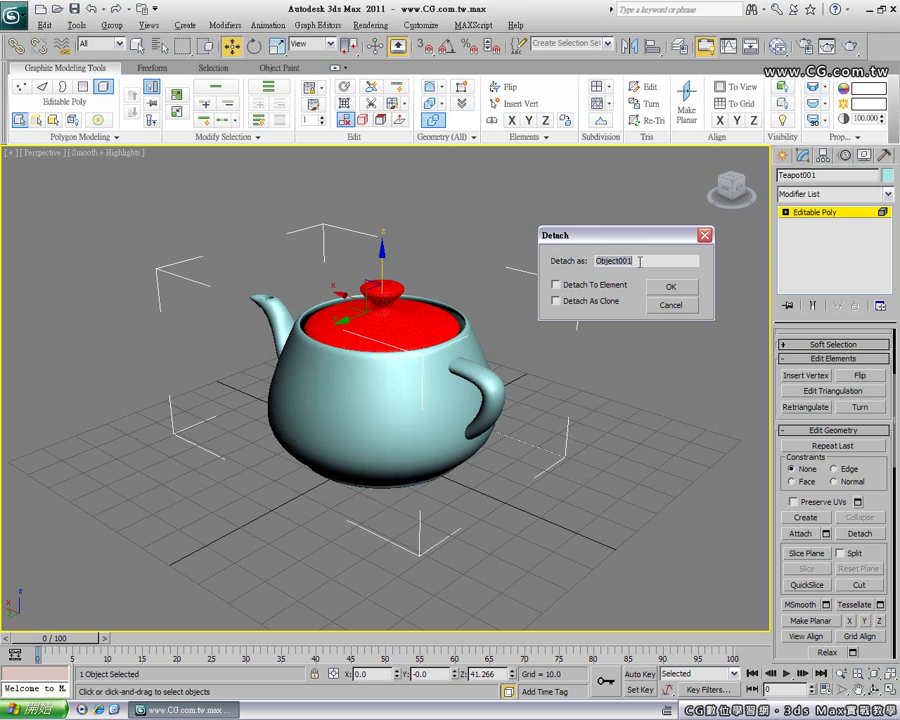
click(669, 289)
click(669, 290)
click(669, 289)
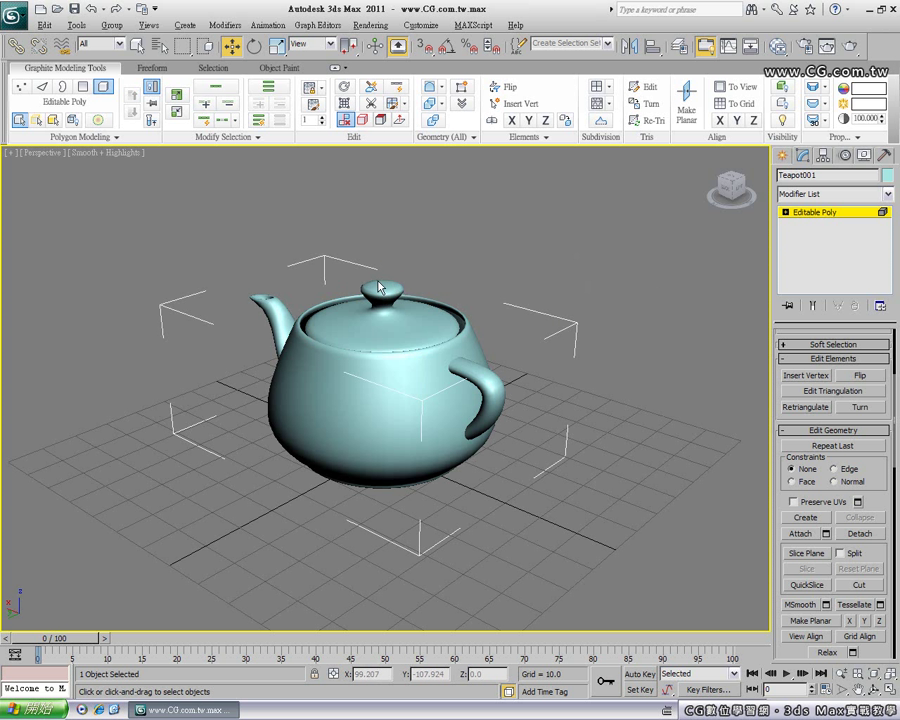
mouse_move(434, 243)
mouse_down()
mouse_move(392, 275)
mouse_move(383, 297)
mouse_up()
Step: Create a cylinder right of the teapot and move it behind the teapot's right side
click(799, 214)
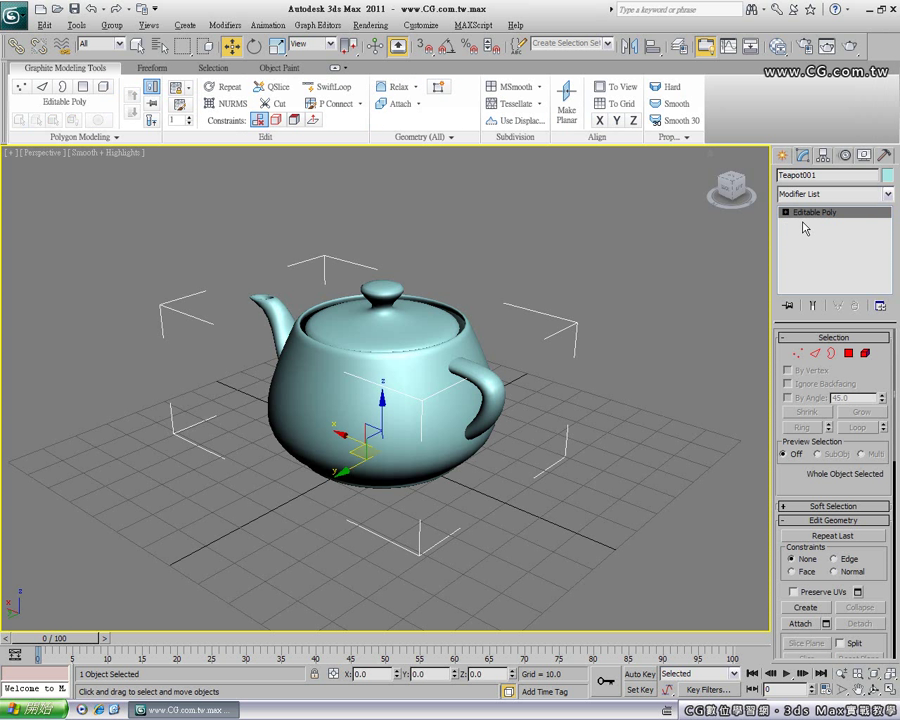
click(630, 366)
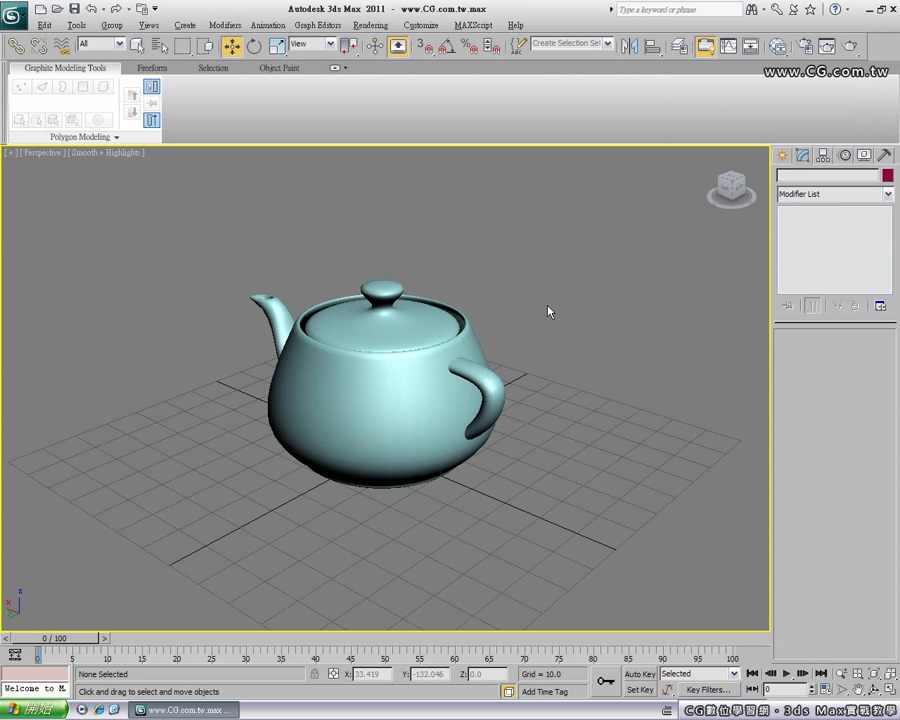
click(782, 155)
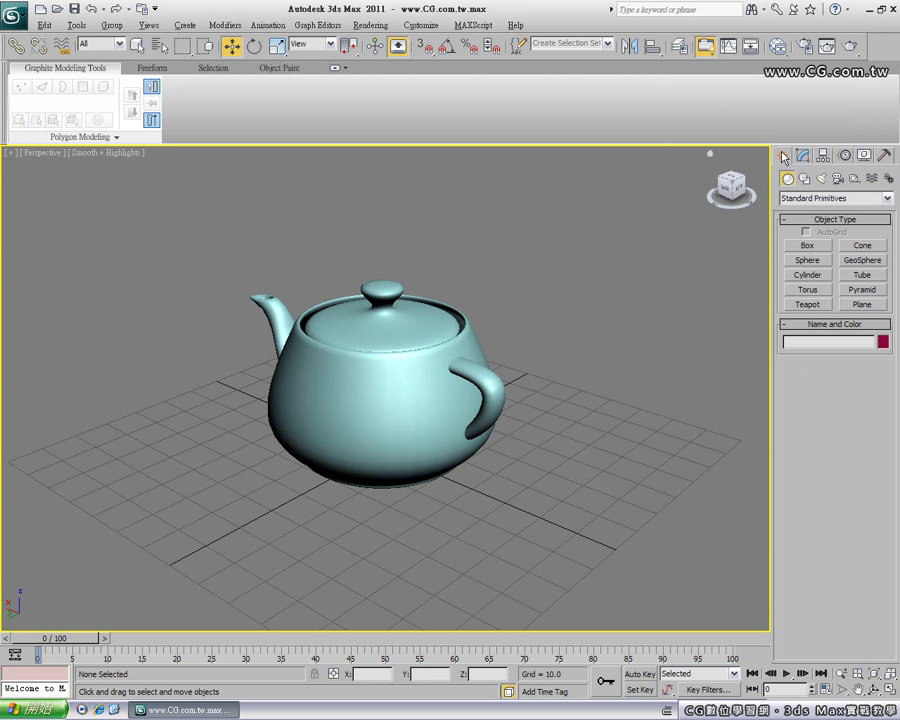
click(807, 275)
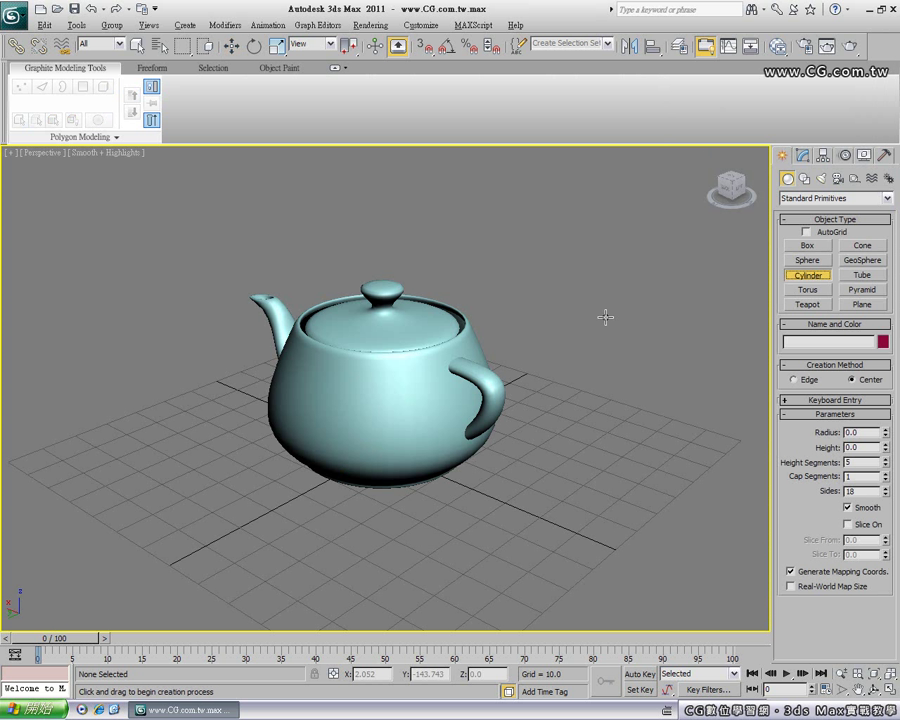
drag(522, 264, 562, 266)
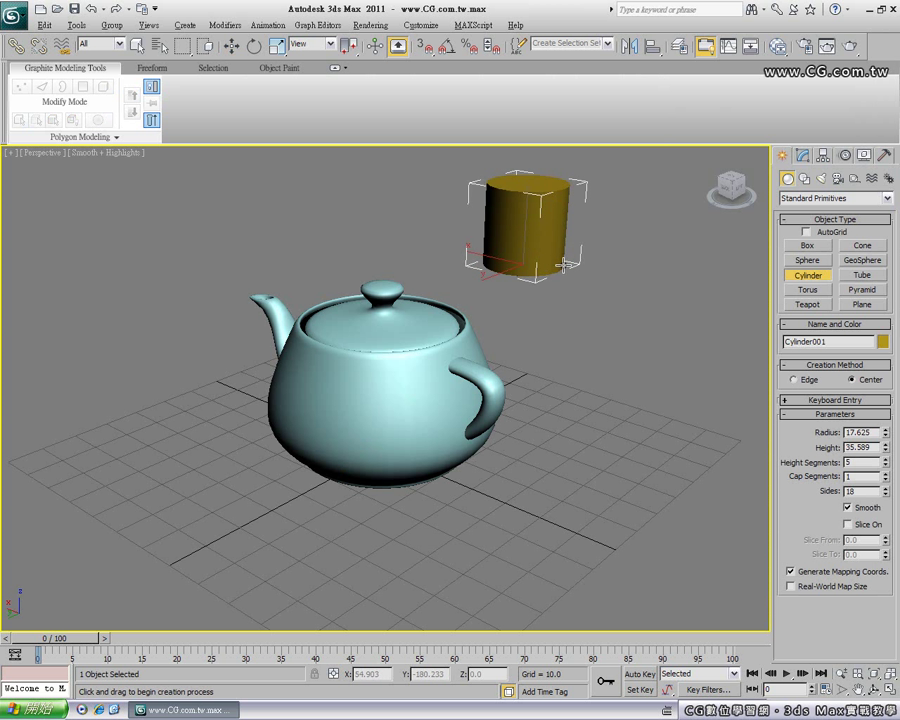
key(w)
mouse_move(499, 262)
mouse_down()
mouse_move(520, 342)
mouse_move(588, 348)
mouse_up()
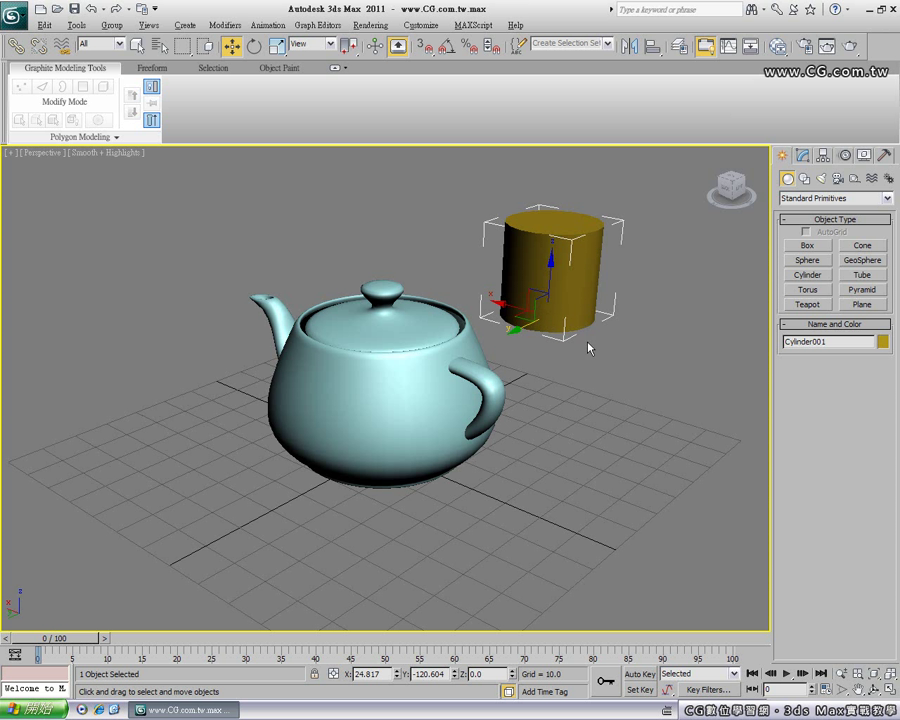
Step: Set the cylinder's object colour to white and reselect it
click(880, 341)
click(574, 388)
click(523, 436)
click(629, 364)
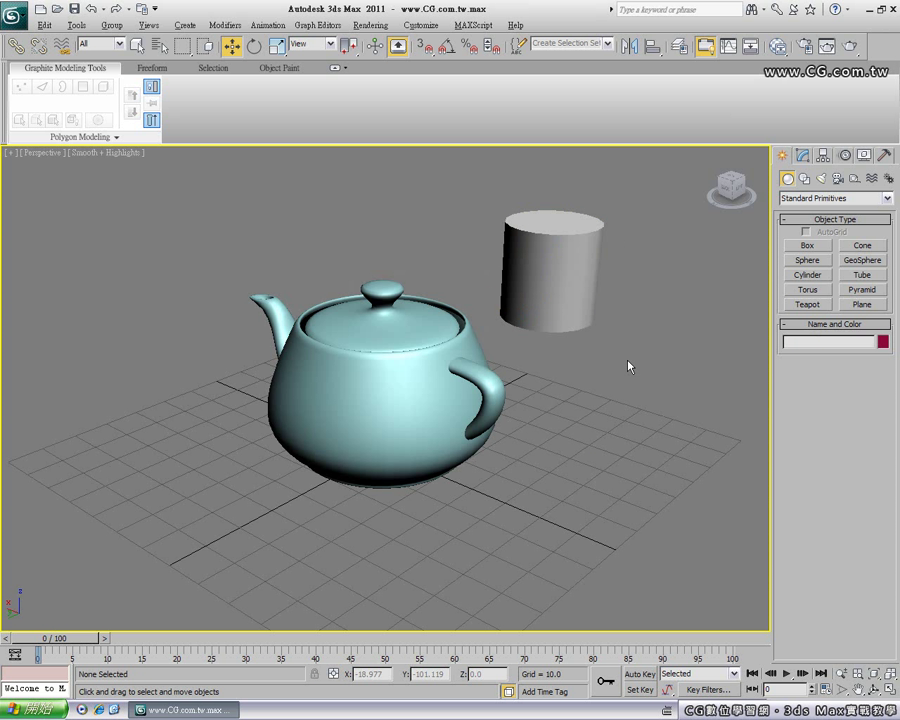
click(541, 308)
Step: Put the teapot body back onto its lid at X 0.0 and show its Editable Poly settings
click(408, 376)
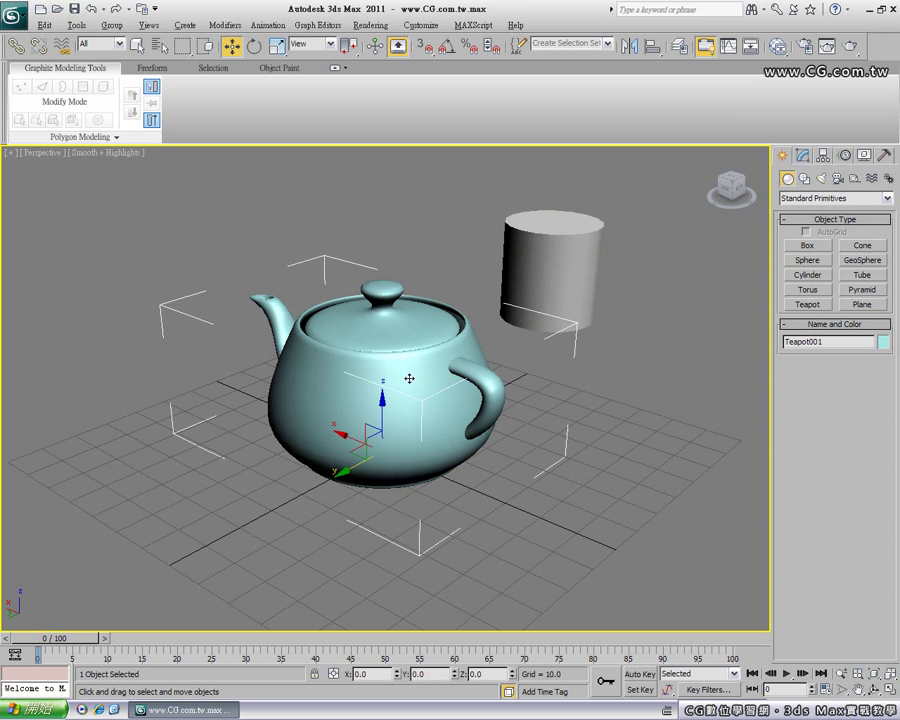
key(ctrl+z)
click(424, 389)
drag(348, 437, 297, 351)
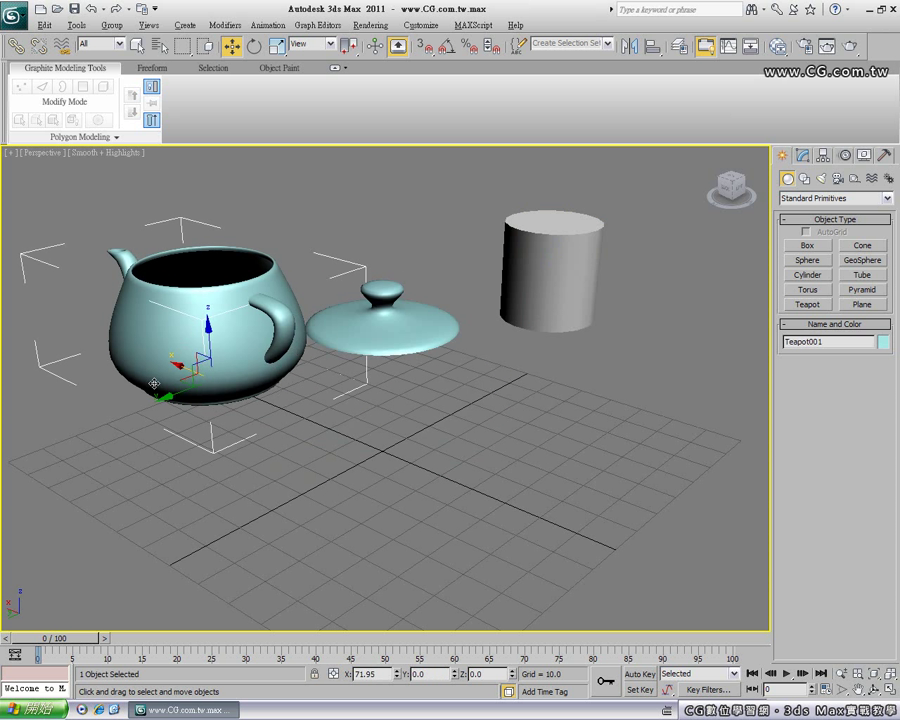
click(91, 8)
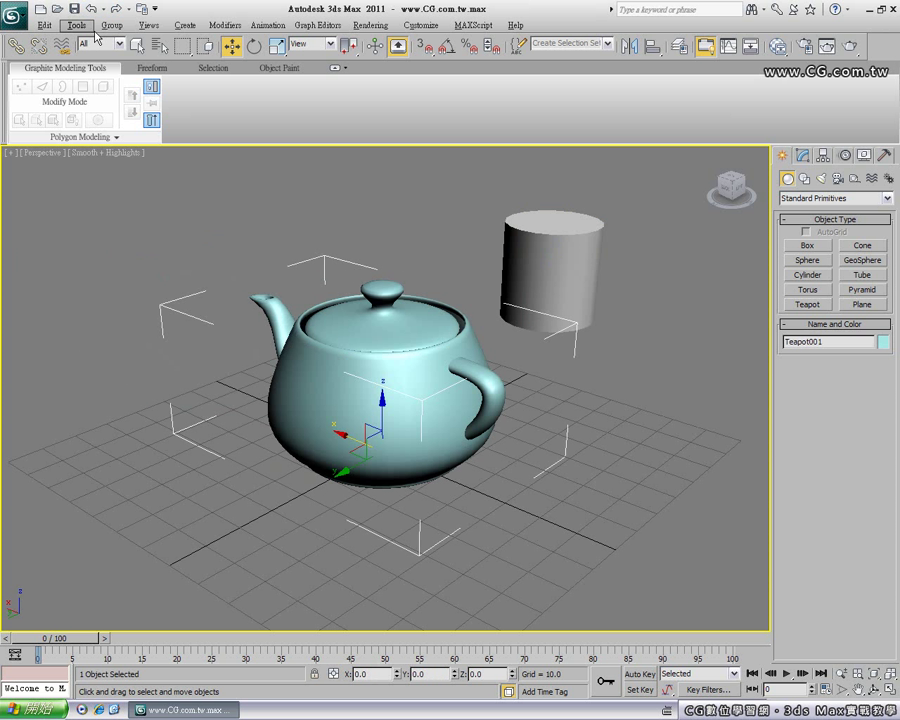
click(234, 167)
click(437, 428)
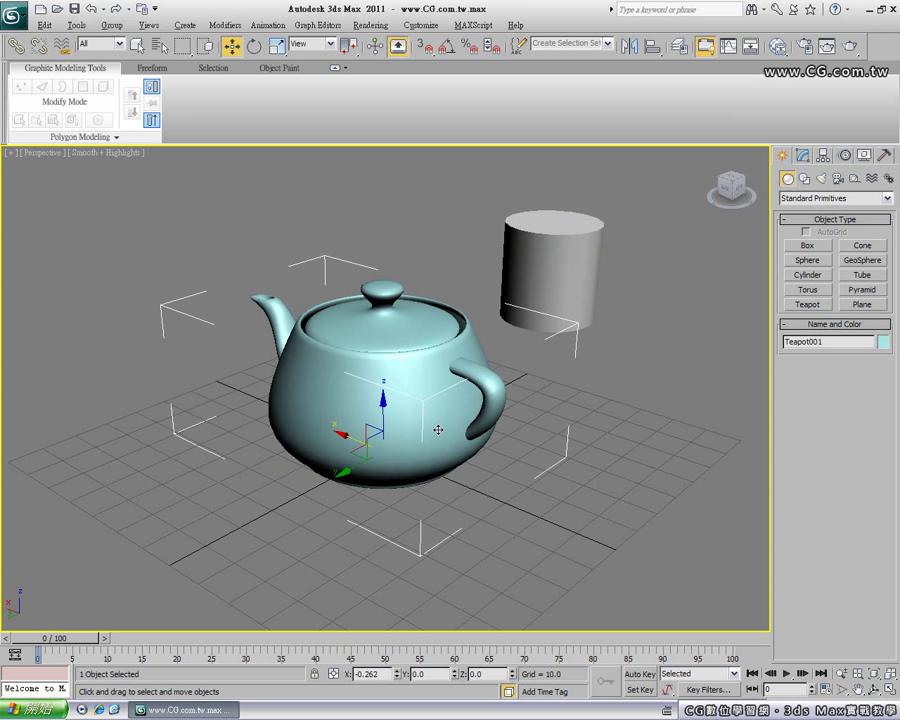
drag(427, 412, 406, 404)
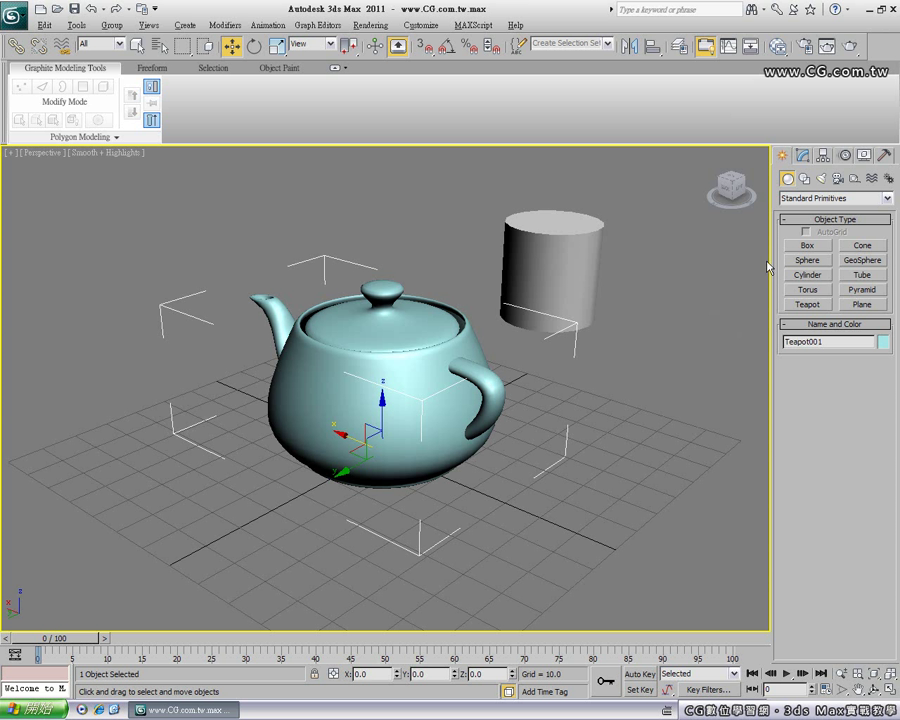
click(802, 156)
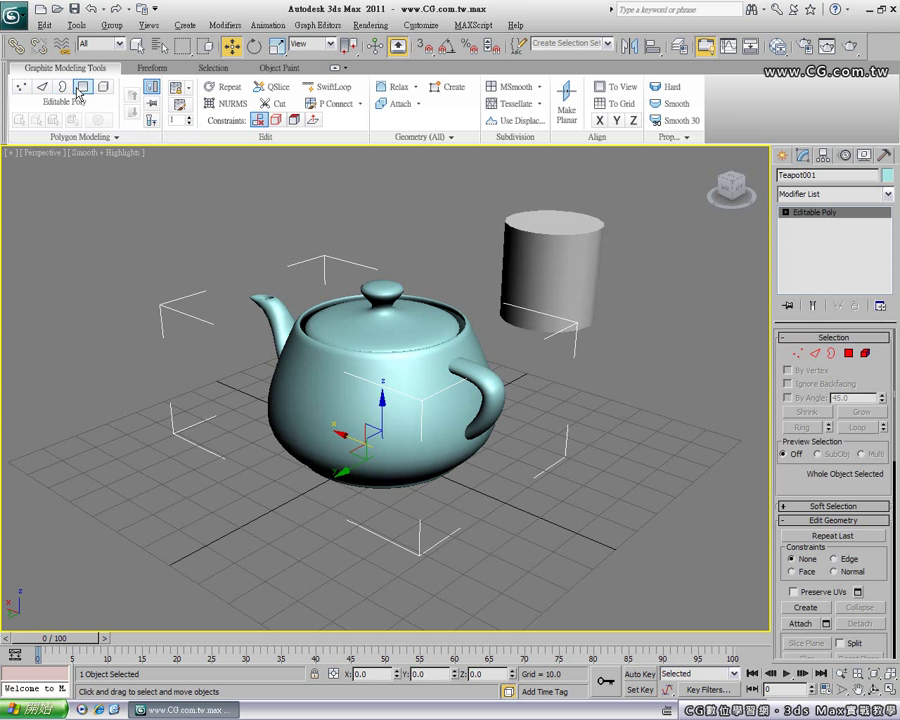
click(26, 90)
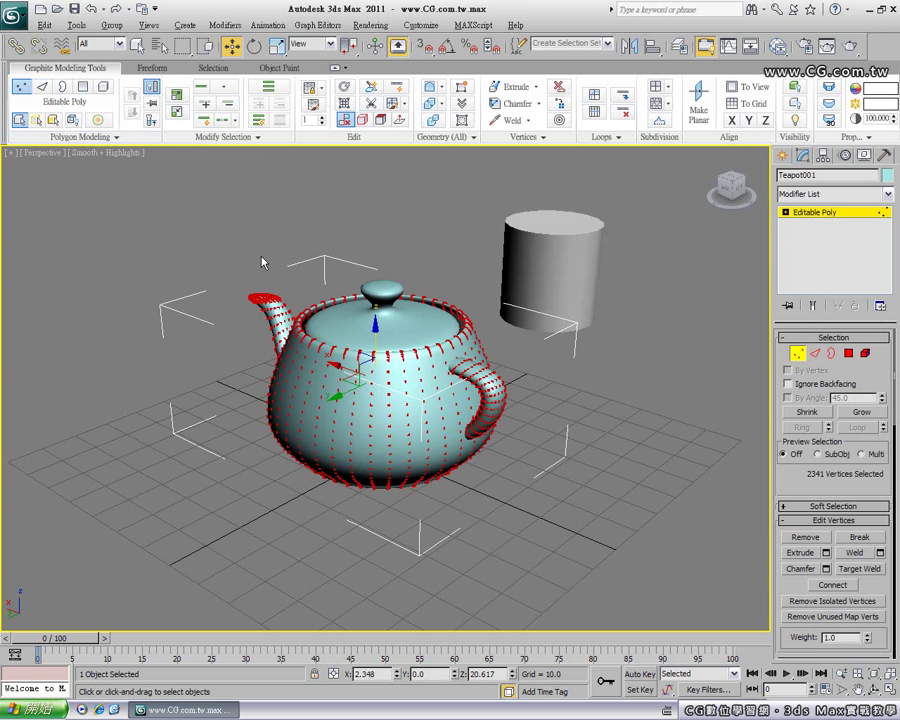
click(84, 88)
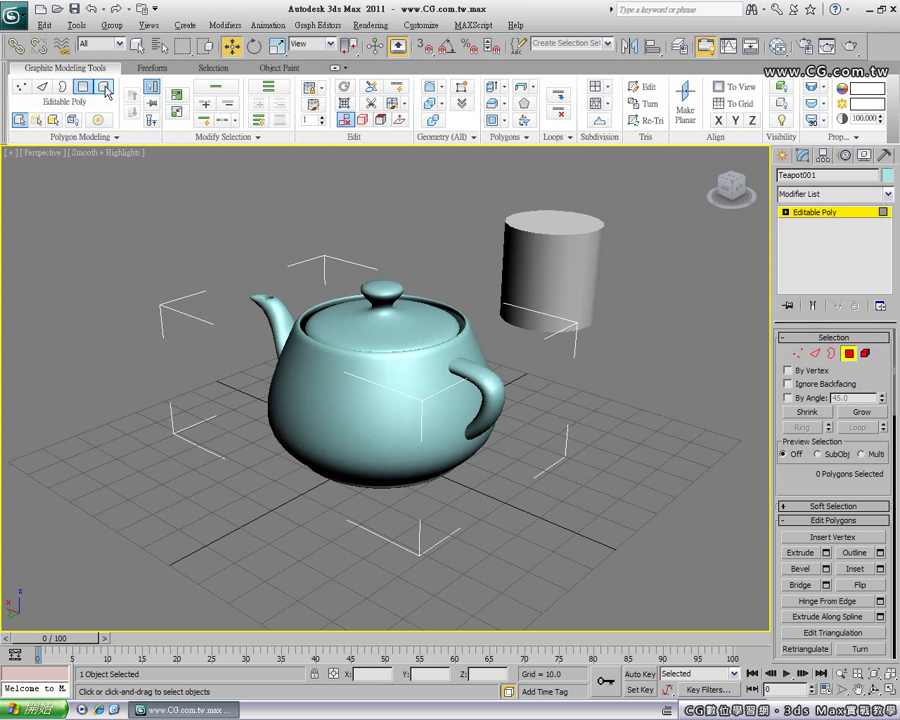
click(105, 88)
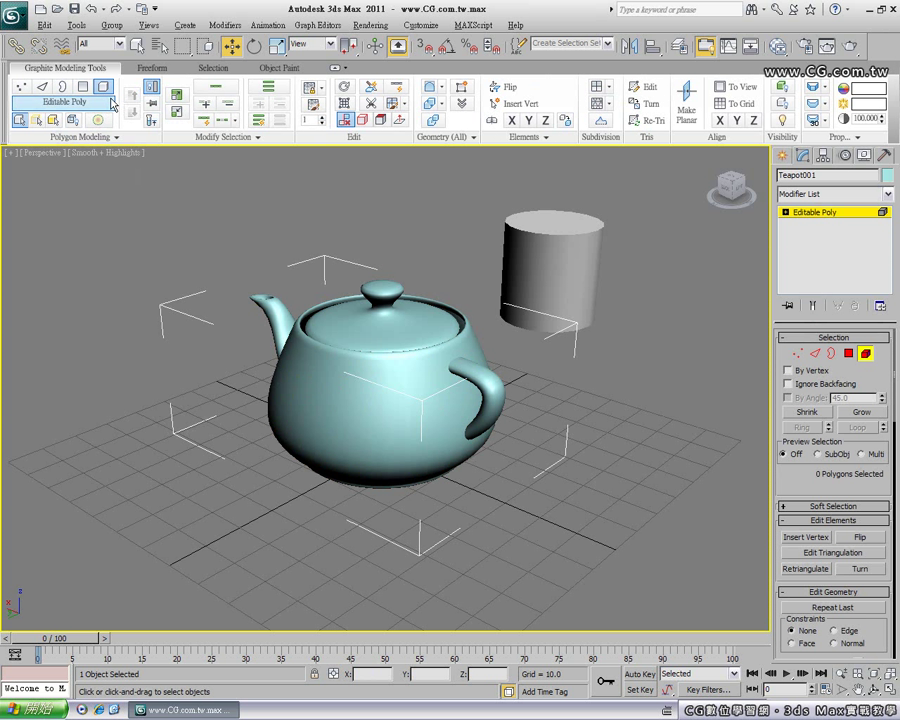
click(382, 422)
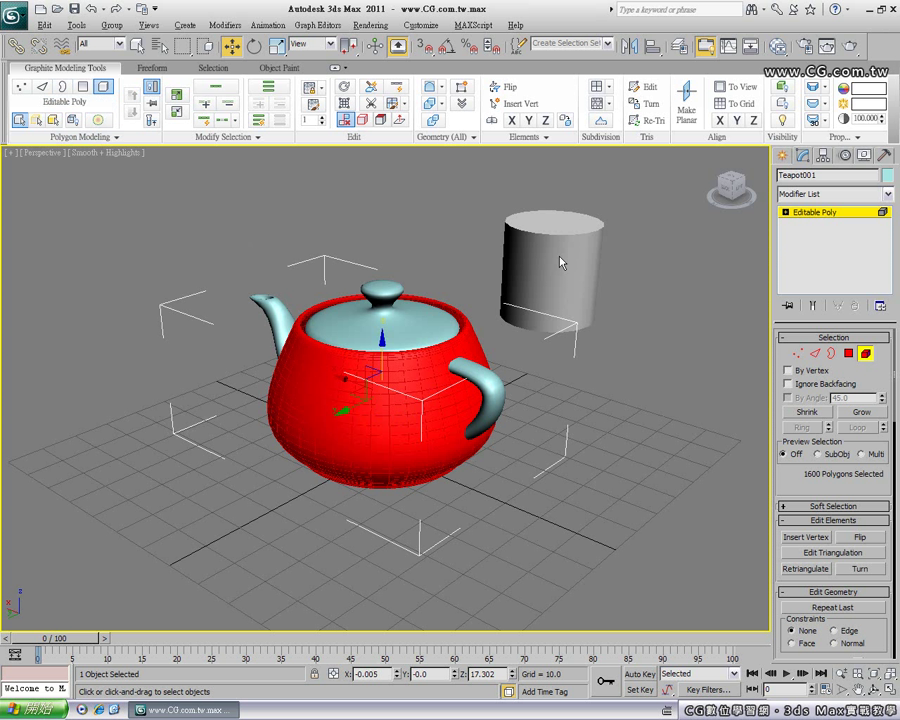
click(505, 200)
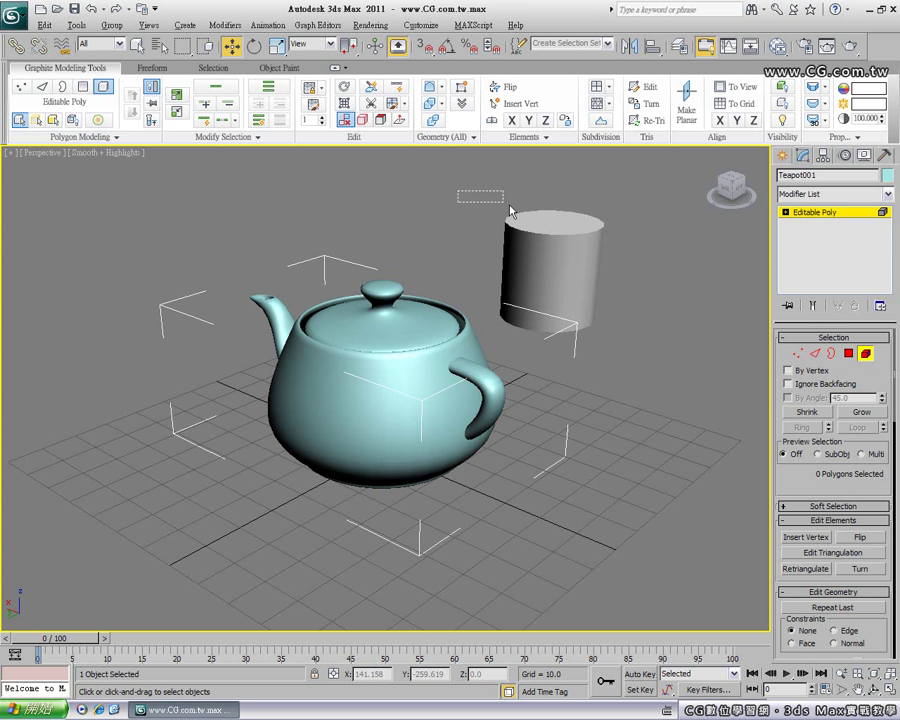
drag(526, 181, 616, 255)
drag(457, 190, 643, 261)
drag(386, 290, 389, 280)
drag(466, 197, 633, 264)
key(4)
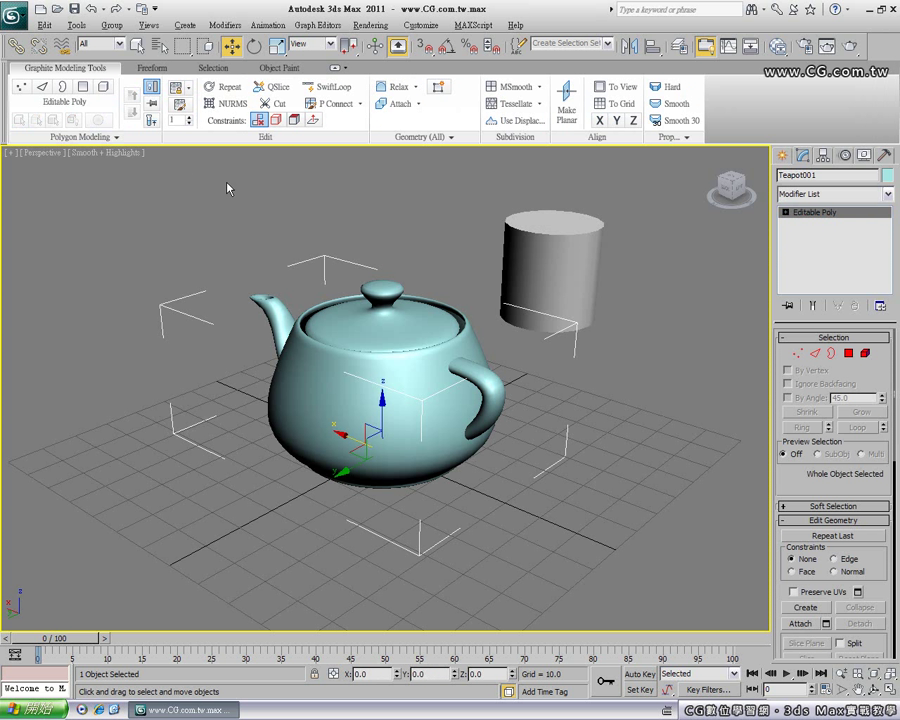
Step: Leave Polygon and Element modes and window-select the cylinder (radius 17.625, height 35.589)
click(103, 88)
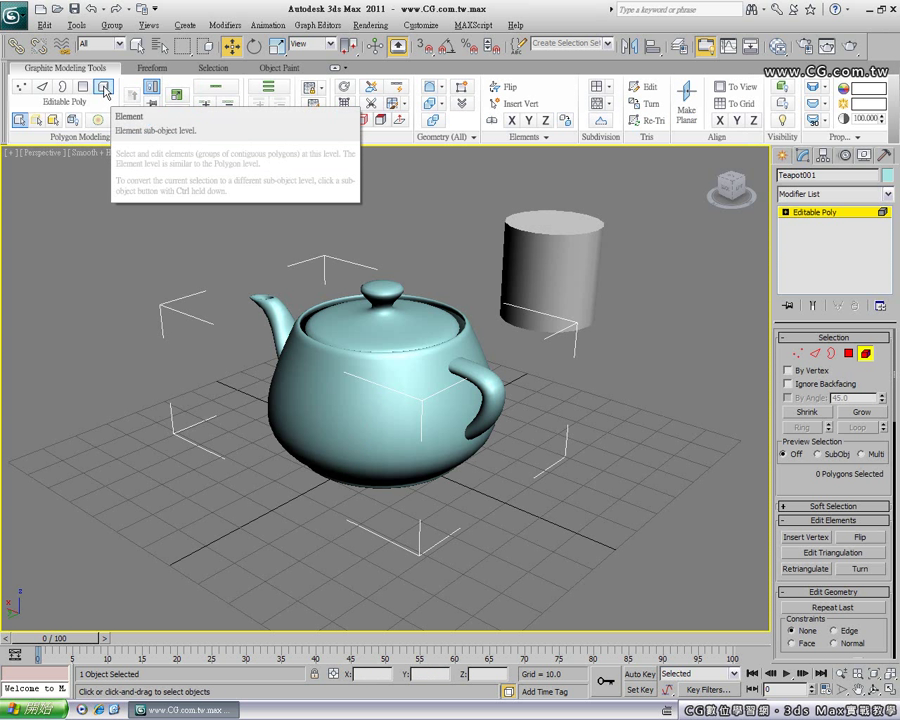
click(104, 90)
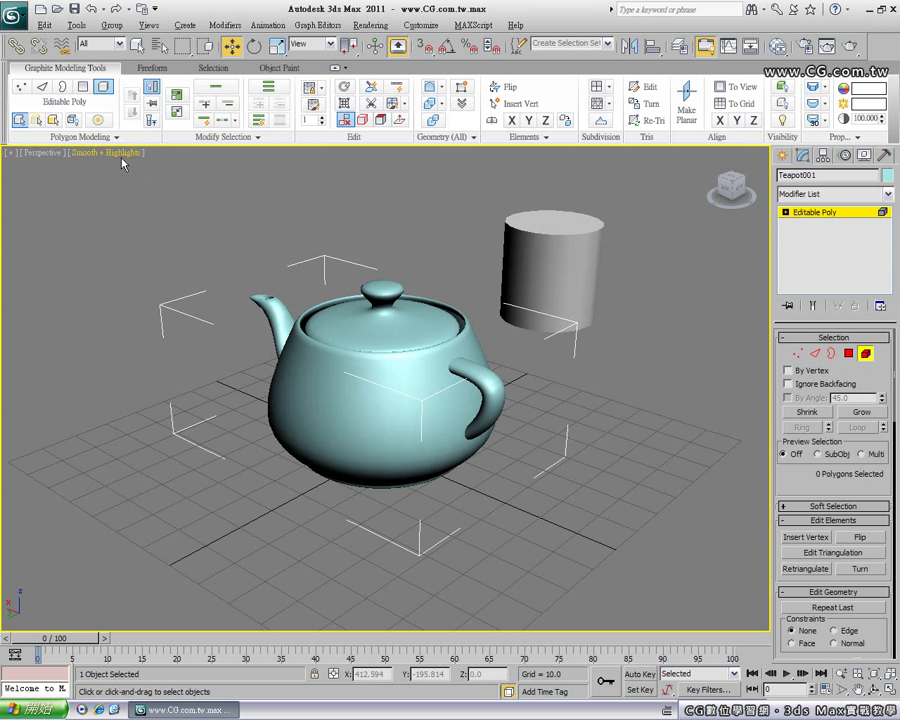
click(106, 89)
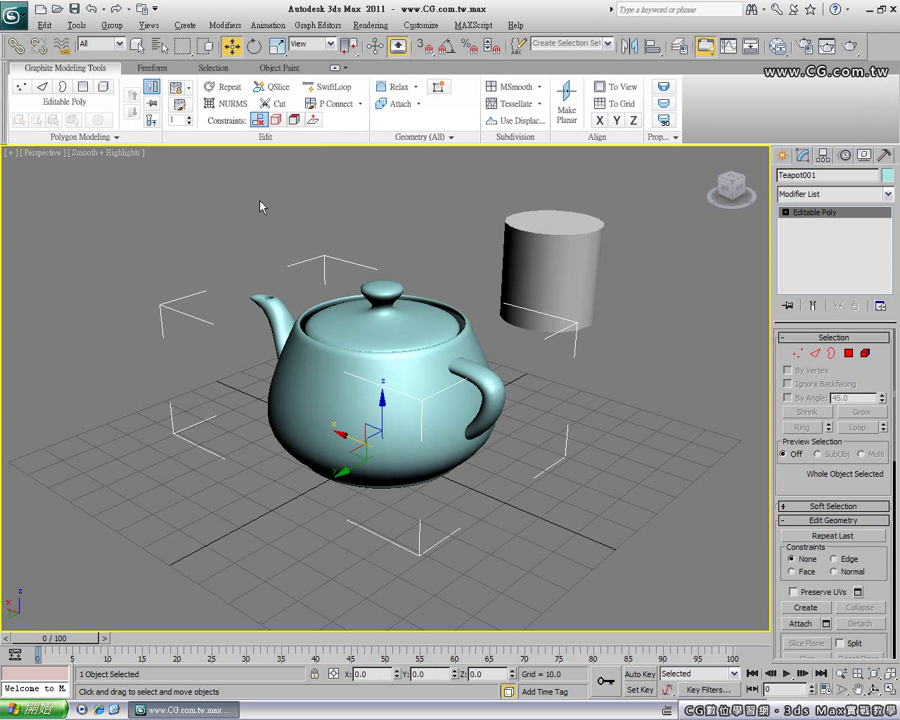
drag(470, 186, 633, 256)
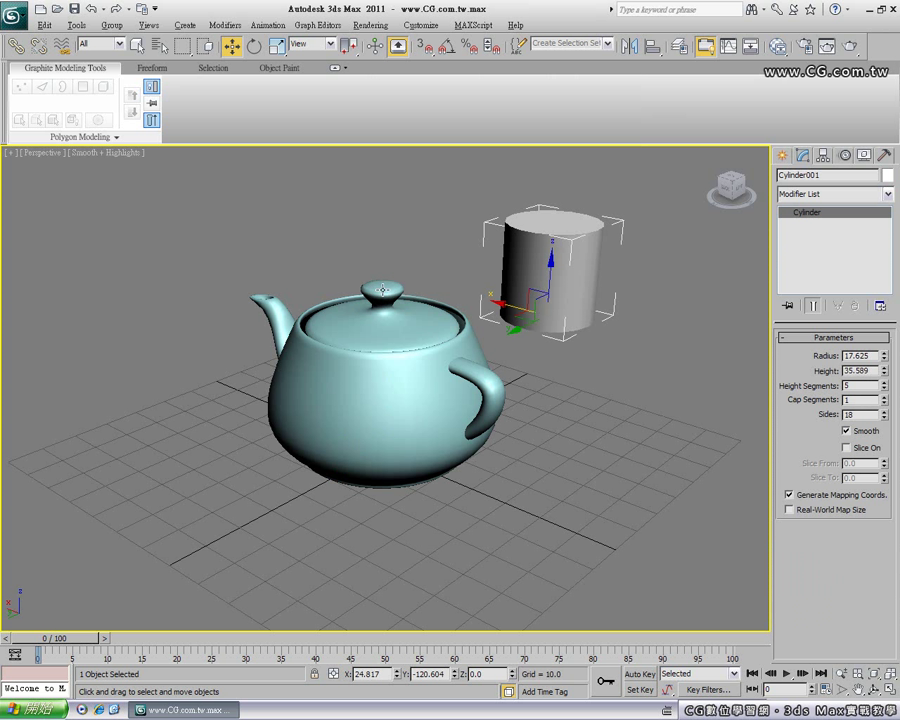
Step: Select the lid Object001, test-rotate it open around its base pivot, then undo
click(424, 266)
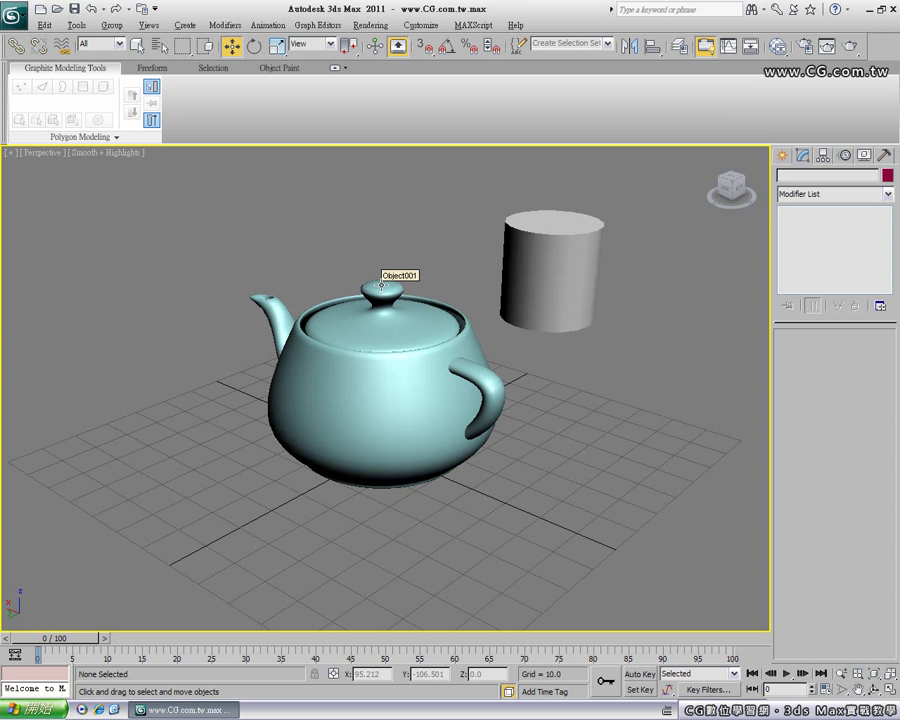
click(381, 285)
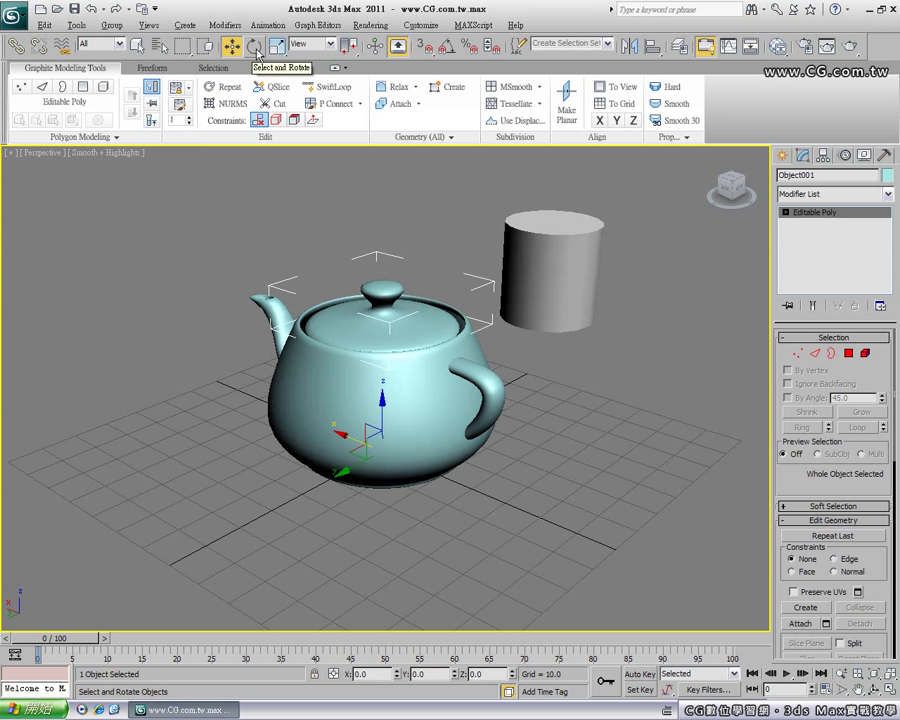
click(255, 47)
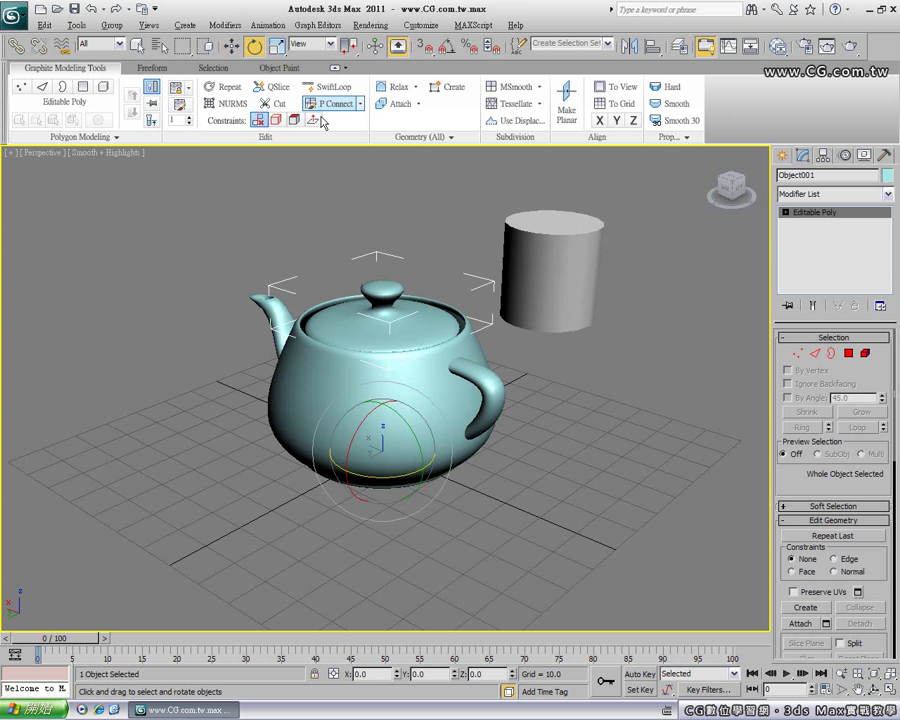
drag(408, 427, 340, 340)
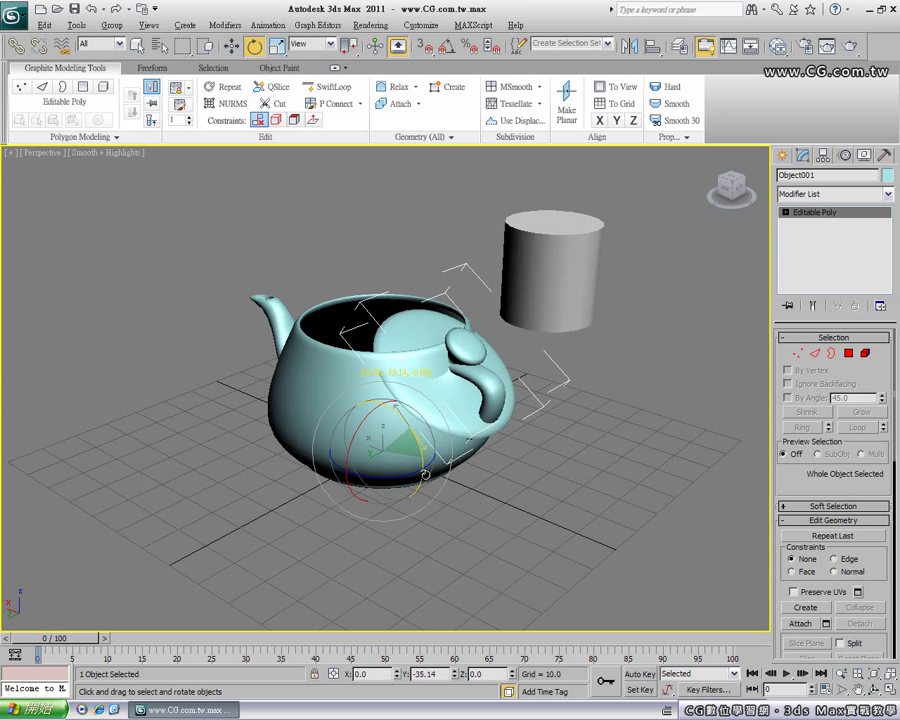
click(92, 10)
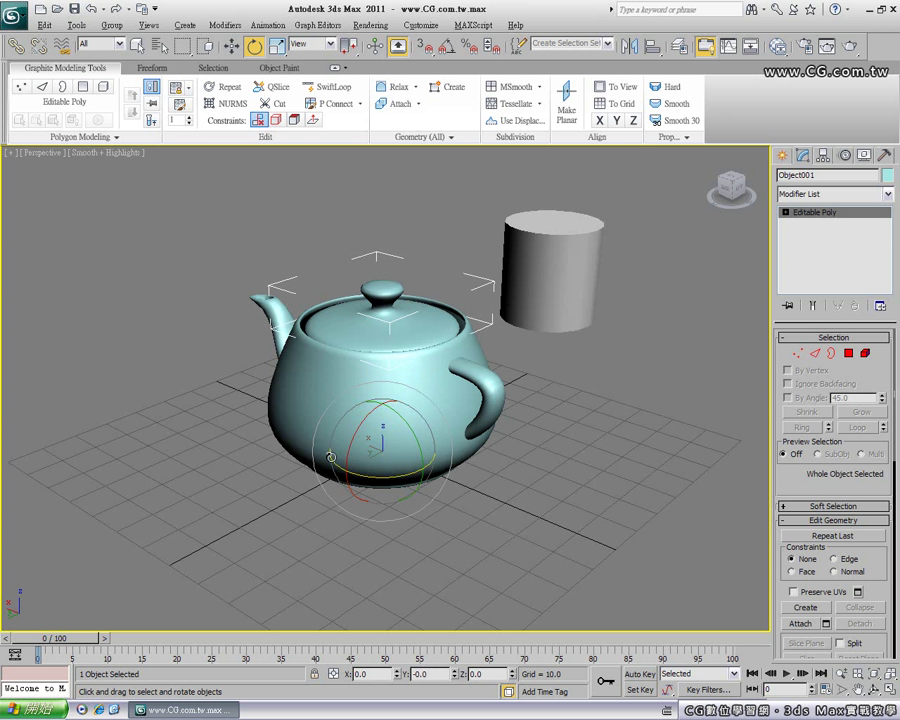
Step: Orbit around the teapot from below and above, returning to the Move tool
alt+middle_drag(331, 457, 385, 424)
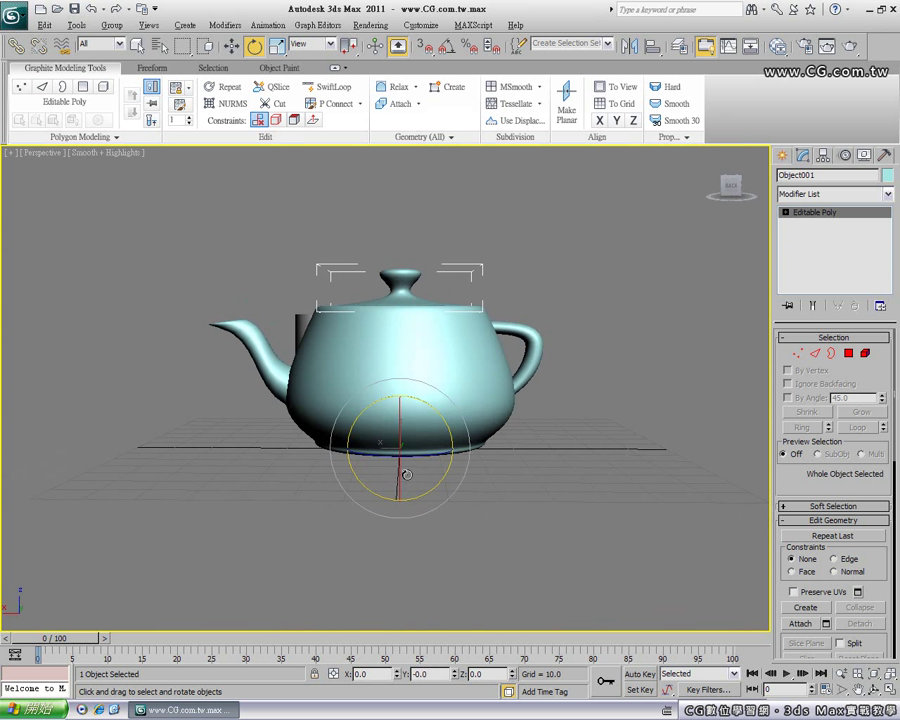
alt+middle_drag(395, 288, 429, 468)
key(w)
alt+middle_drag(403, 466, 371, 428)
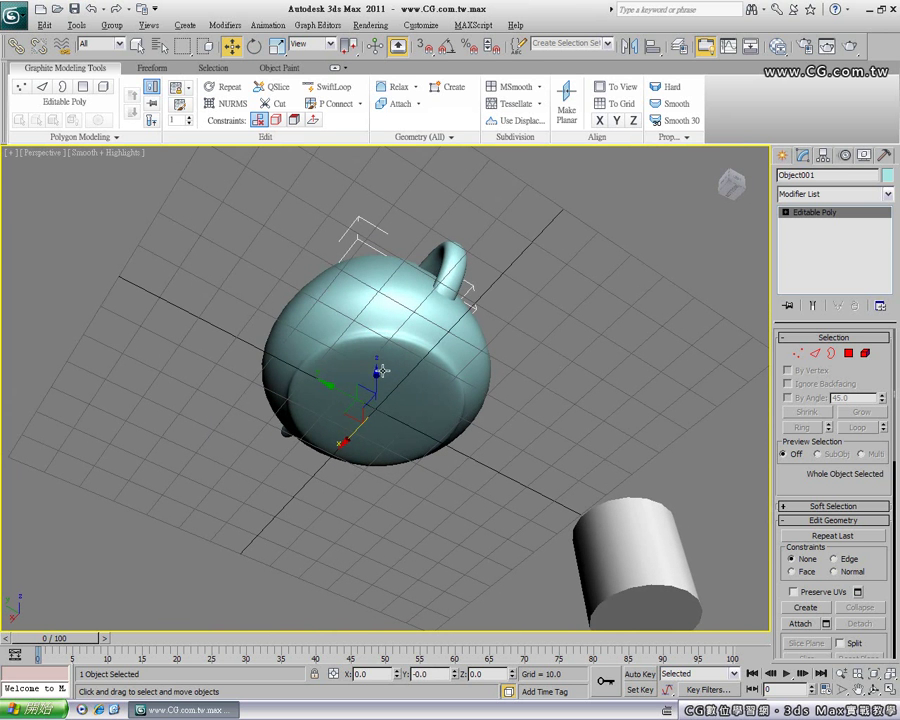
key(shift+z)
alt+middle_drag(414, 413, 433, 453)
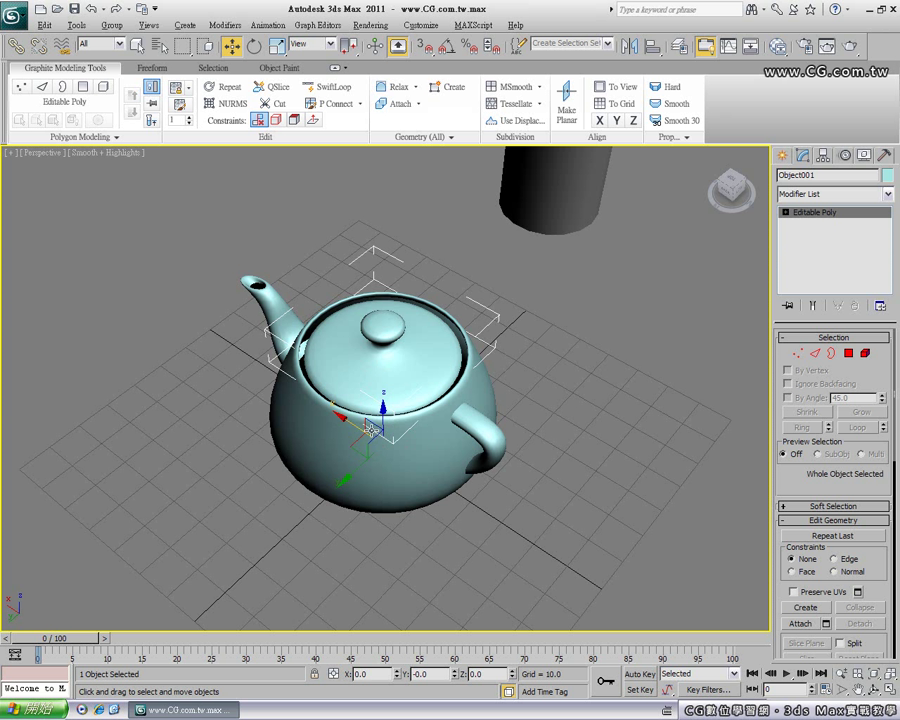
mouse_move(377, 445)
alt+middle_down()
mouse_move(397, 464)
mouse_move(399, 421)
alt+middle_up()
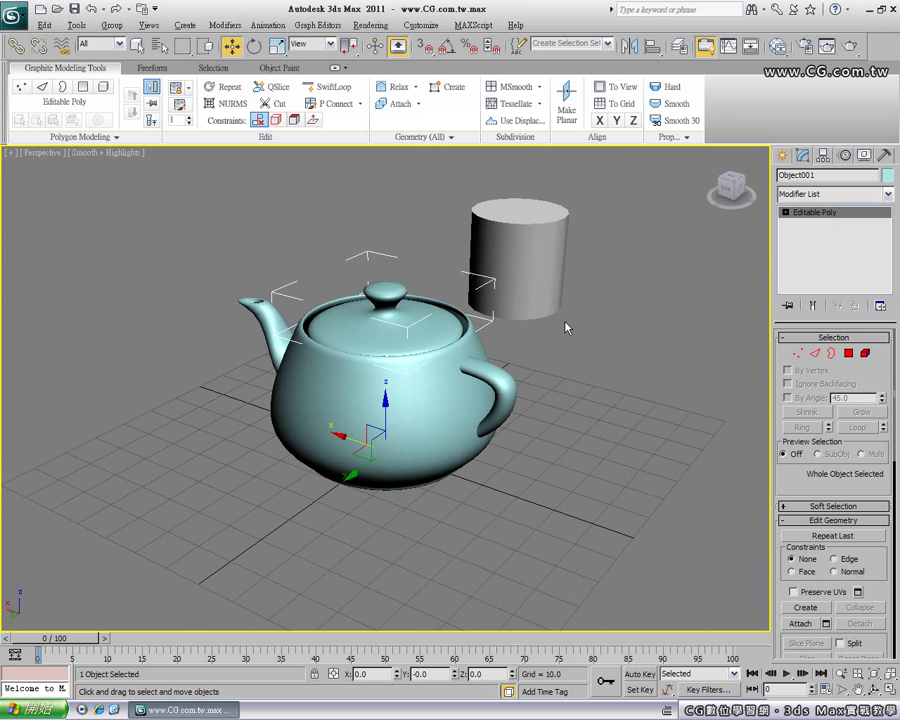
Step: With Affect Pivot Only, raise Teapot001's pivot to Z 34.392, then restore four viewports
click(822, 157)
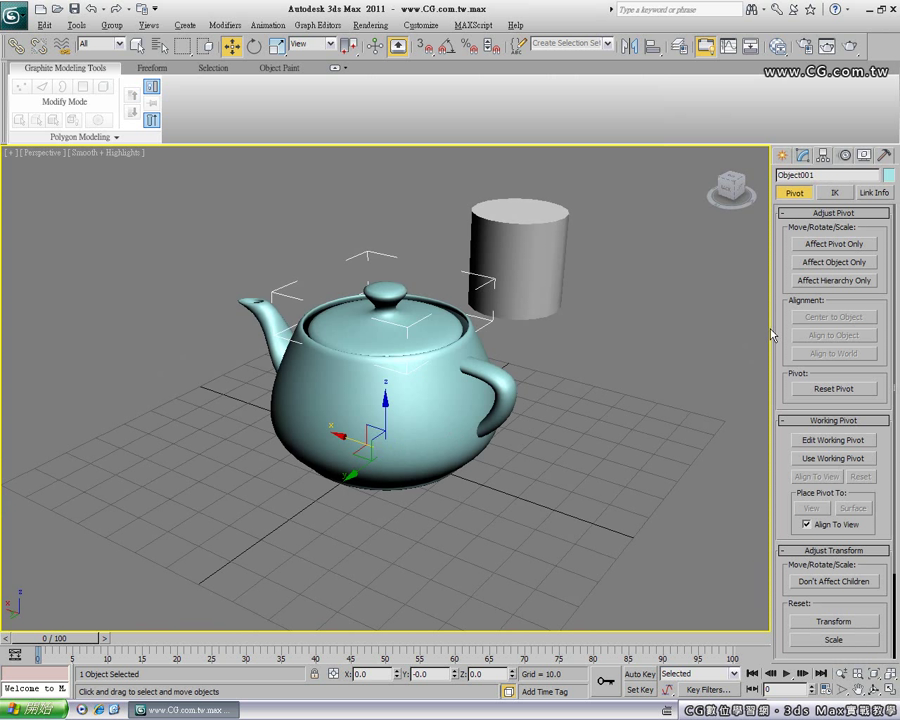
click(826, 248)
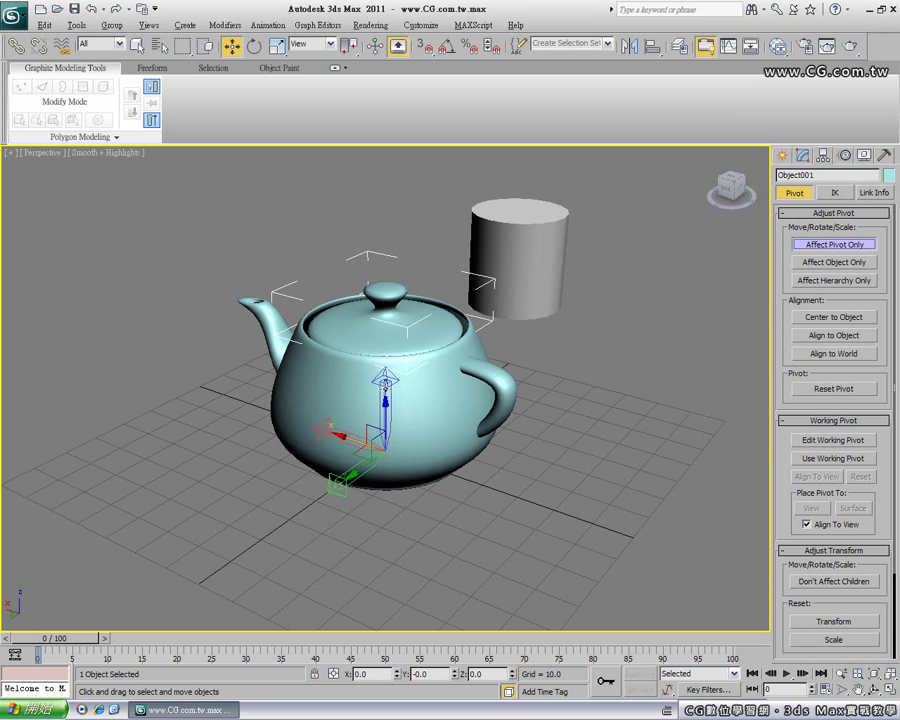
click(389, 378)
mouse_move(389, 378)
mouse_down()
mouse_move(383, 408)
mouse_move(383, 318)
mouse_up()
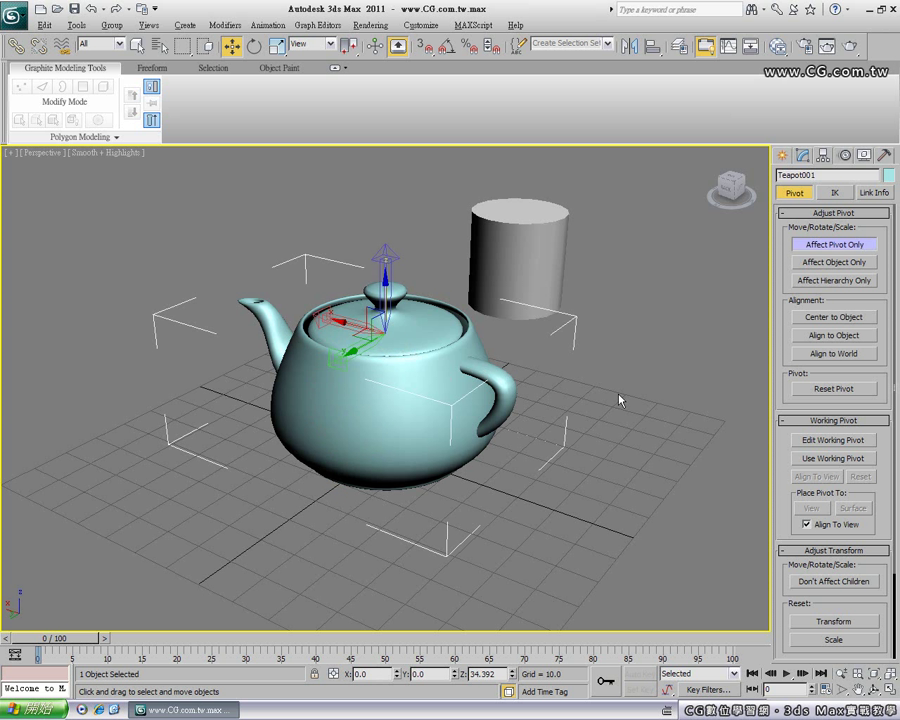
key(alt+w)
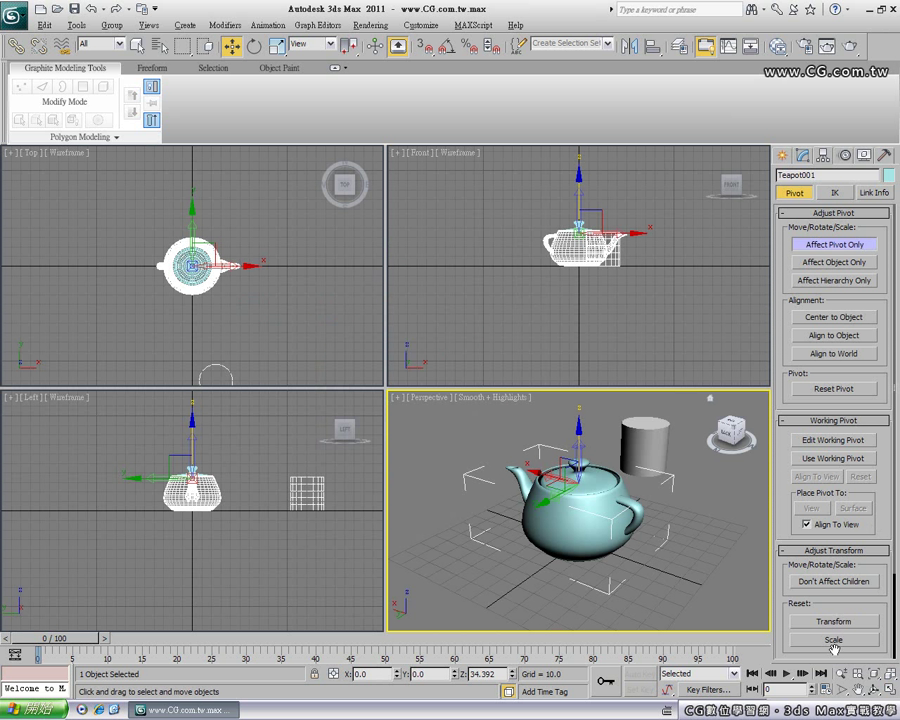
Step: Zoom the Front viewport in closely on the teapot's lid knob
click(546, 240)
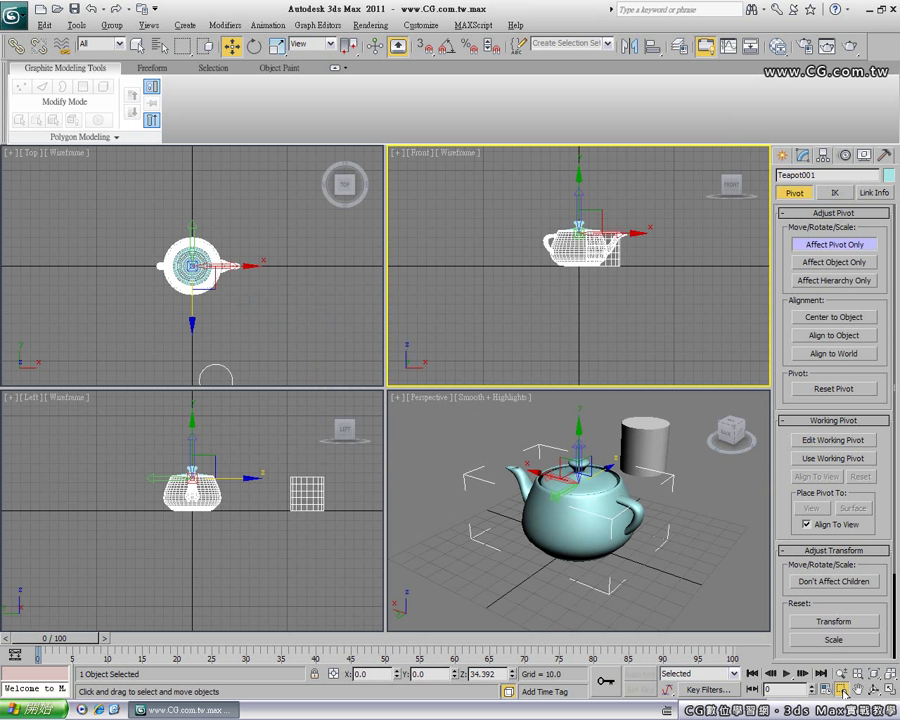
click(843, 684)
drag(564, 210, 606, 260)
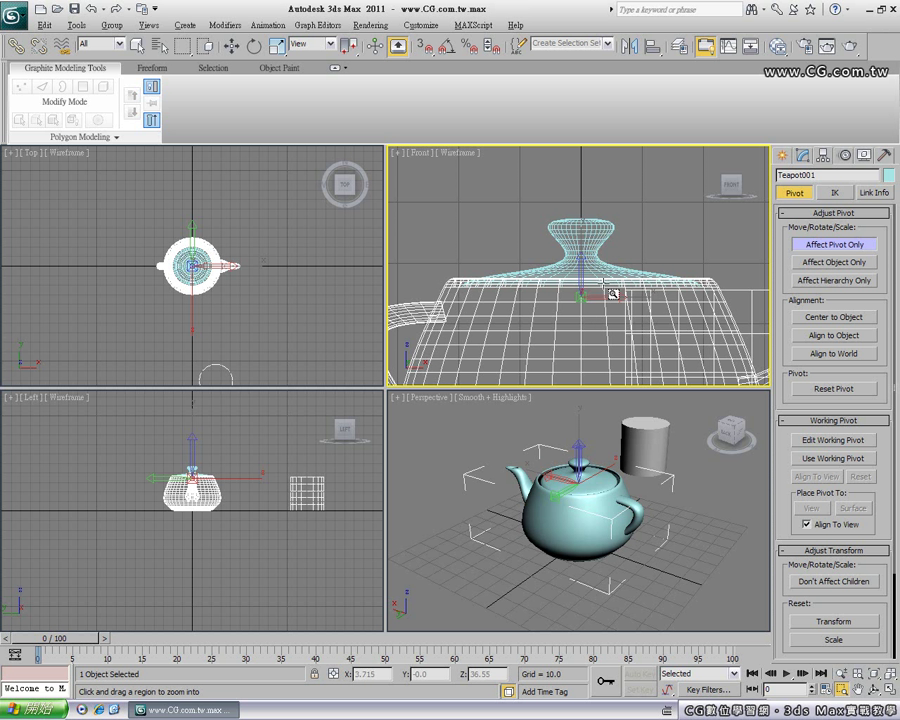
drag(536, 213, 626, 322)
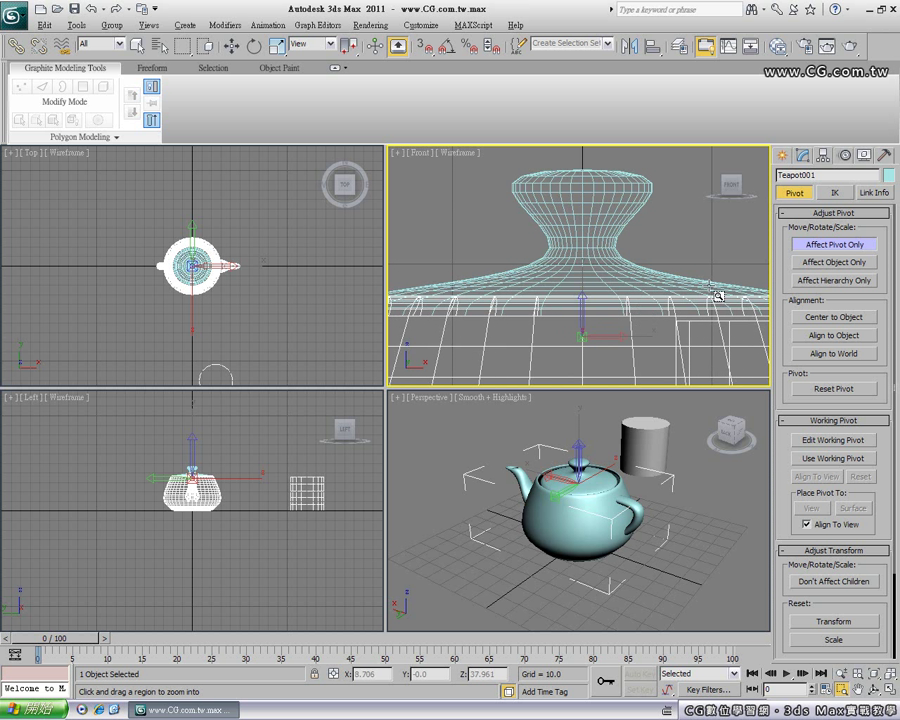
Step: Raise Teapot001's pivot to Z 37.613 at the knob base, then turn Affect Pivot Only off
click(233, 46)
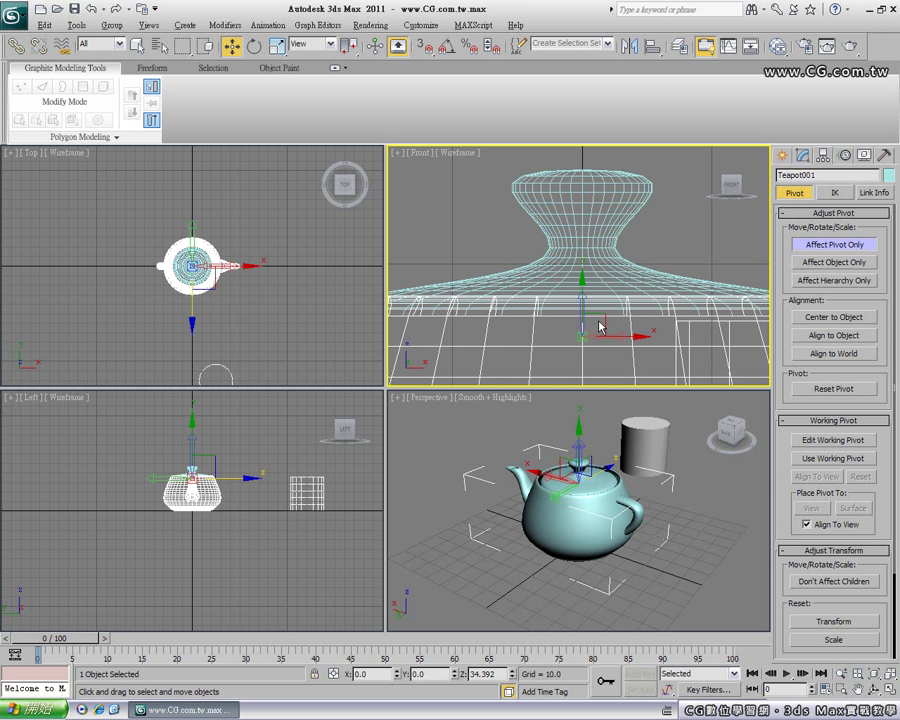
mouse_move(581, 286)
mouse_down()
mouse_move(581, 255)
mouse_move(581, 264)
mouse_up()
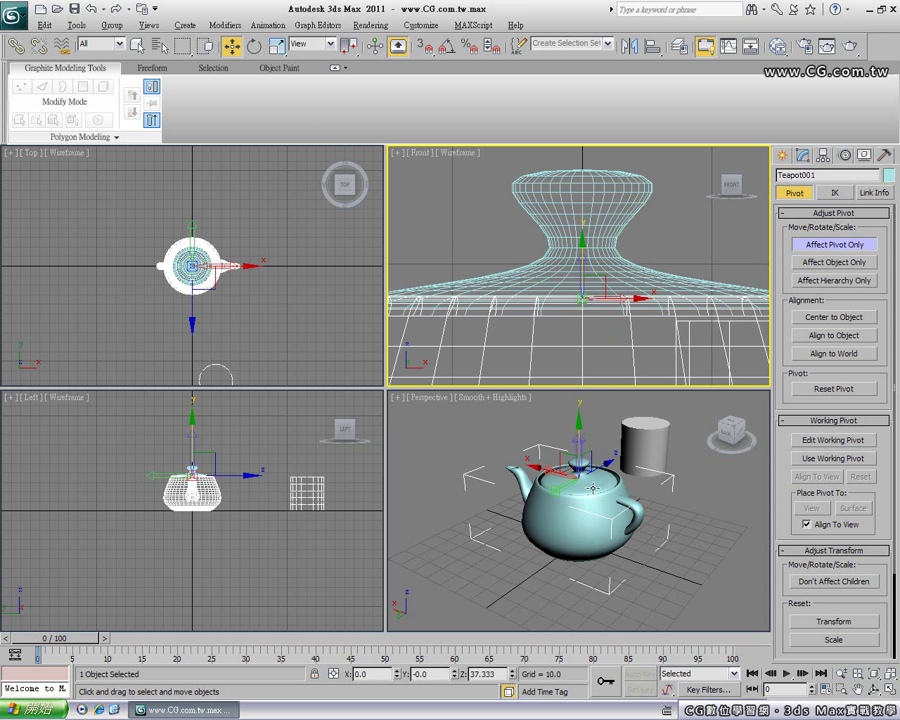
mouse_move(581, 290)
mouse_down()
mouse_move(583, 207)
mouse_move(578, 281)
mouse_up()
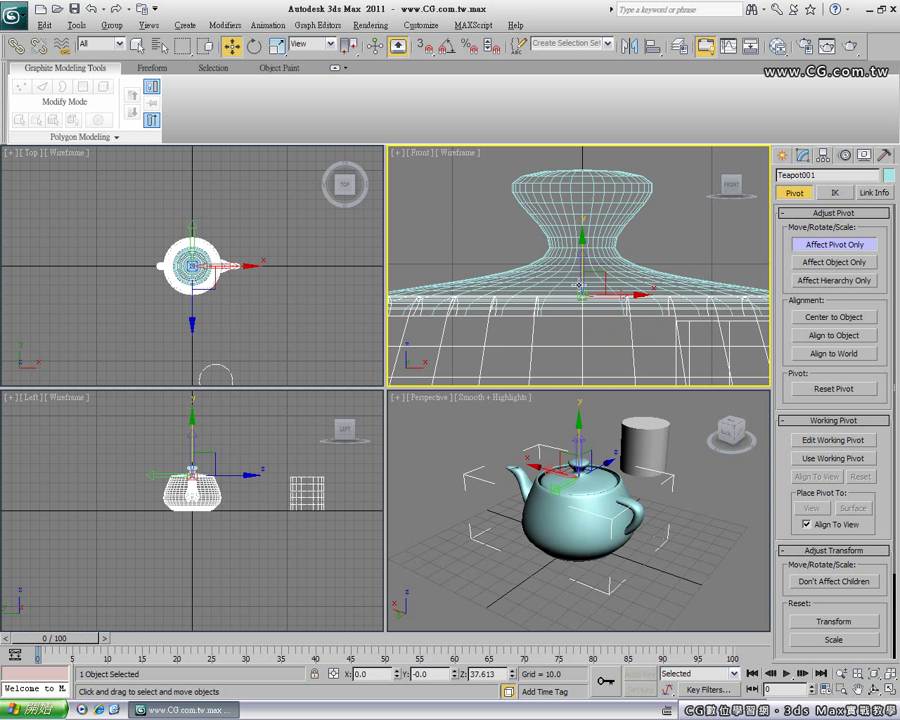
click(822, 248)
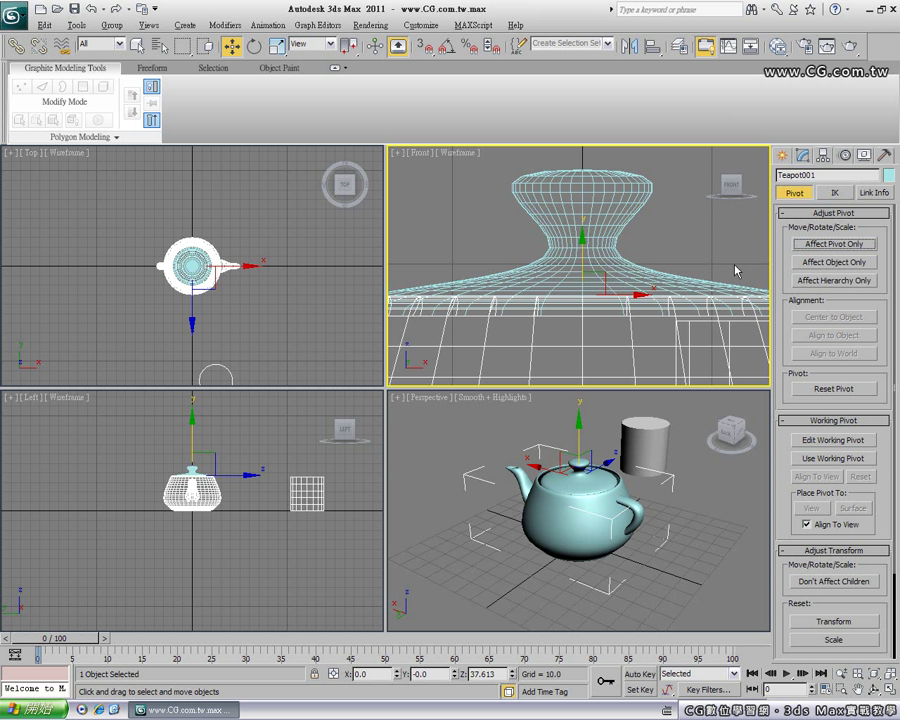
Step: Maximize the Perspective view, test-lift the teapot body, then undo the move
click(590, 455)
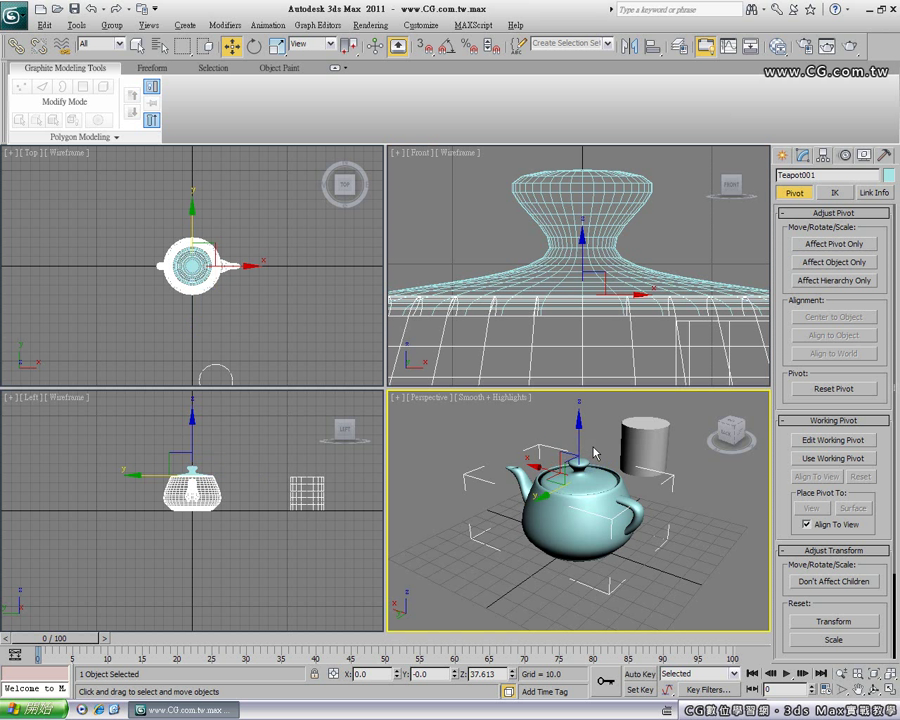
key(alt+w)
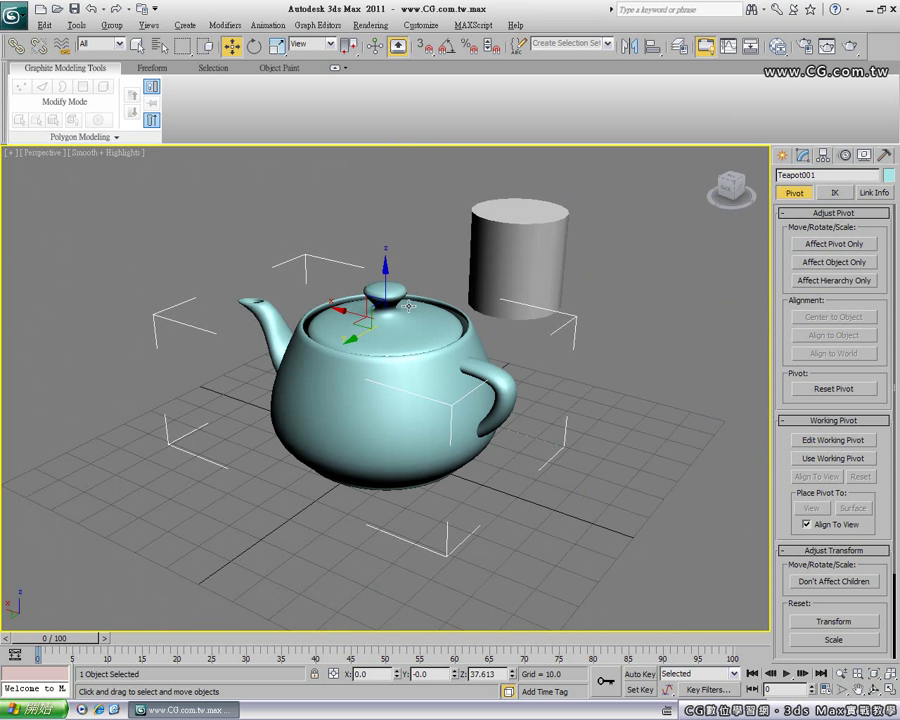
drag(387, 280, 388, 210)
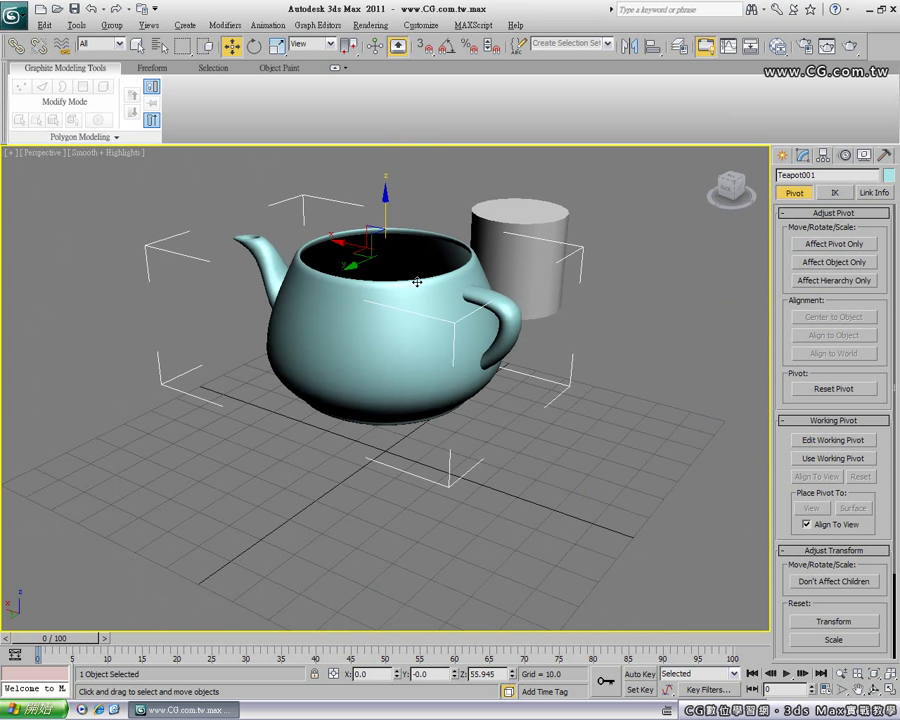
key(ctrl+z)
Step: Check selection by picking the detached lid, then the teapot body
click(264, 216)
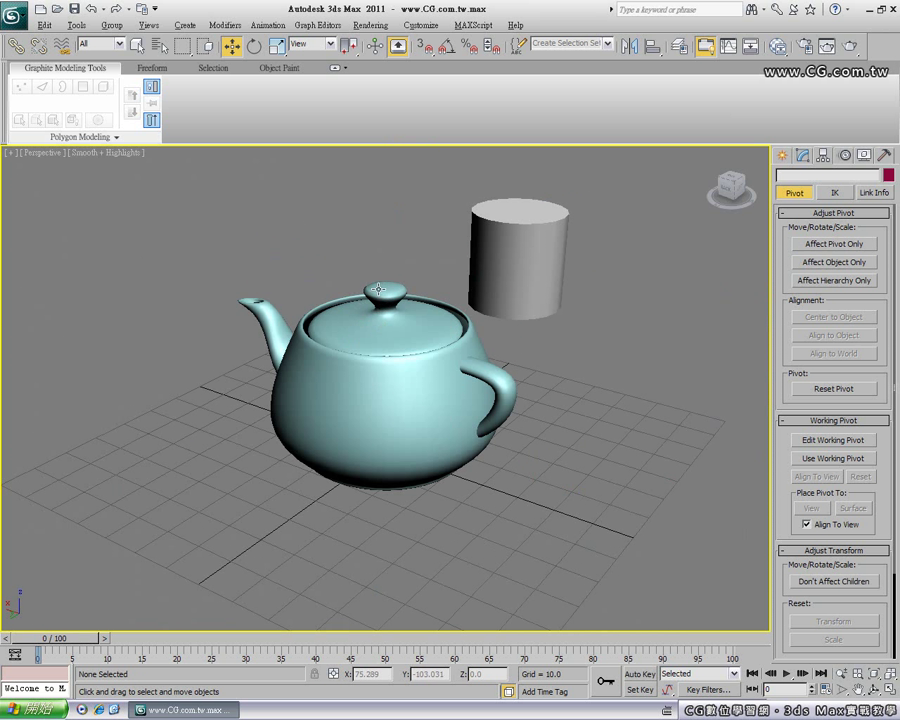
click(380, 293)
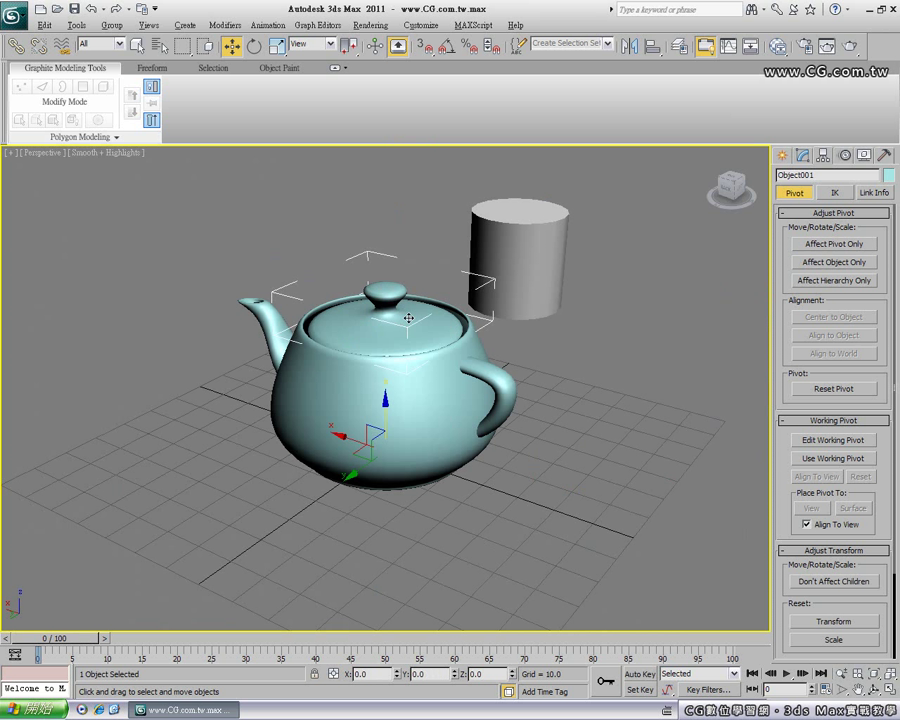
click(572, 330)
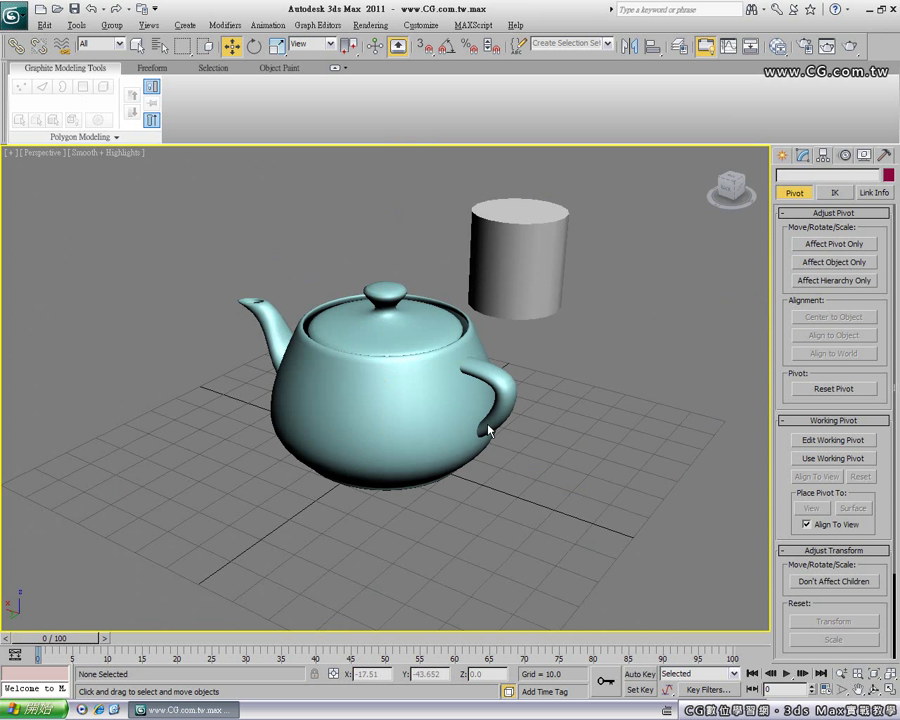
click(428, 387)
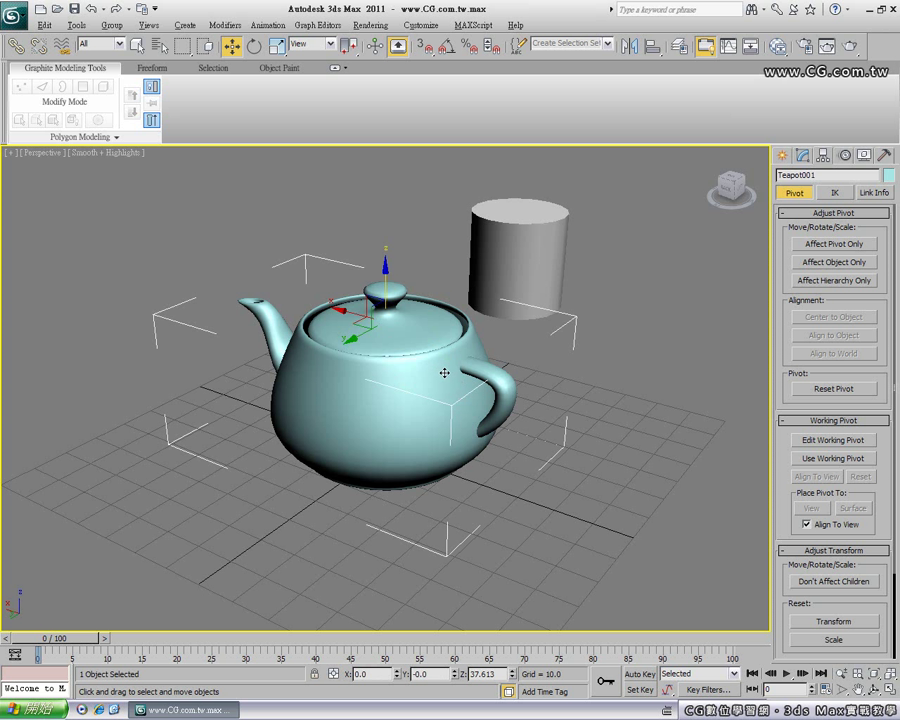
Step: Reset Teapot001's pivot back to its base using Affect Pivot Only
click(821, 246)
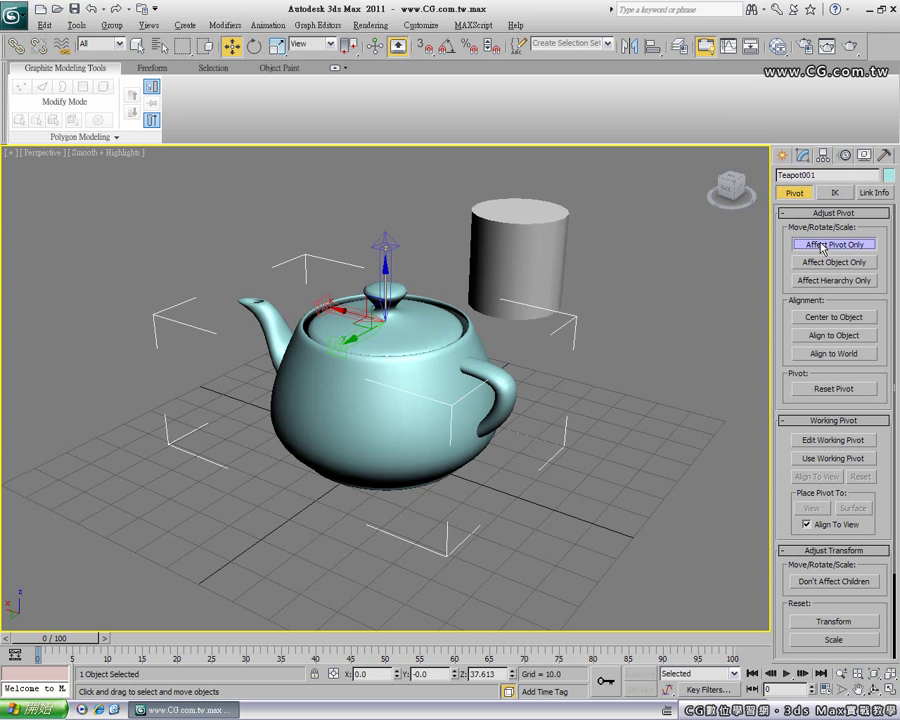
click(818, 390)
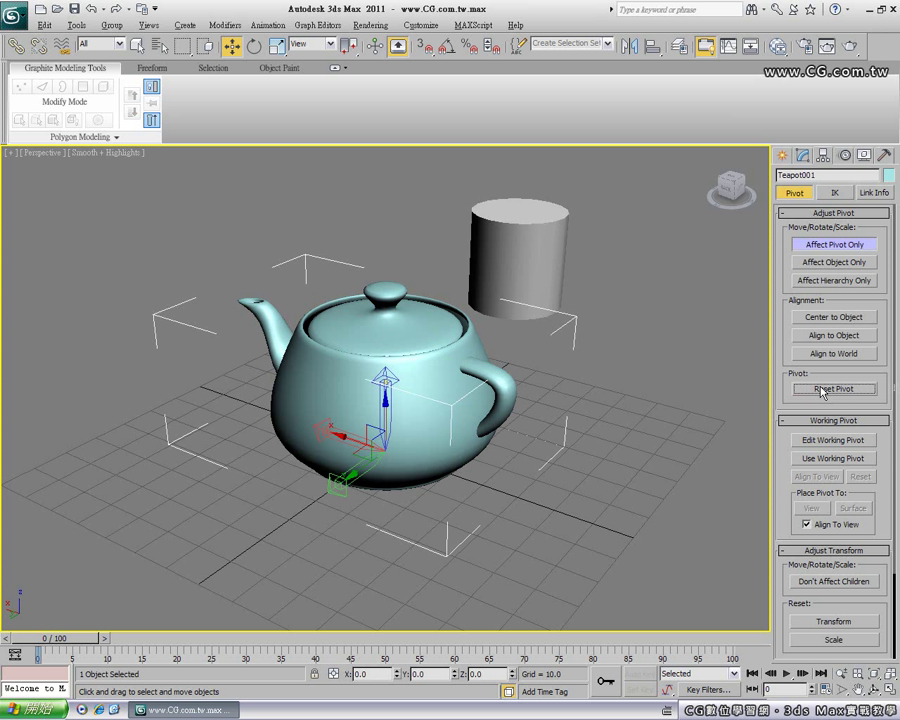
click(679, 395)
Step: Select Object001 and raise its pivot to Z 38.139 at the knob base
alt+middle_drag(270, 215, 387, 279)
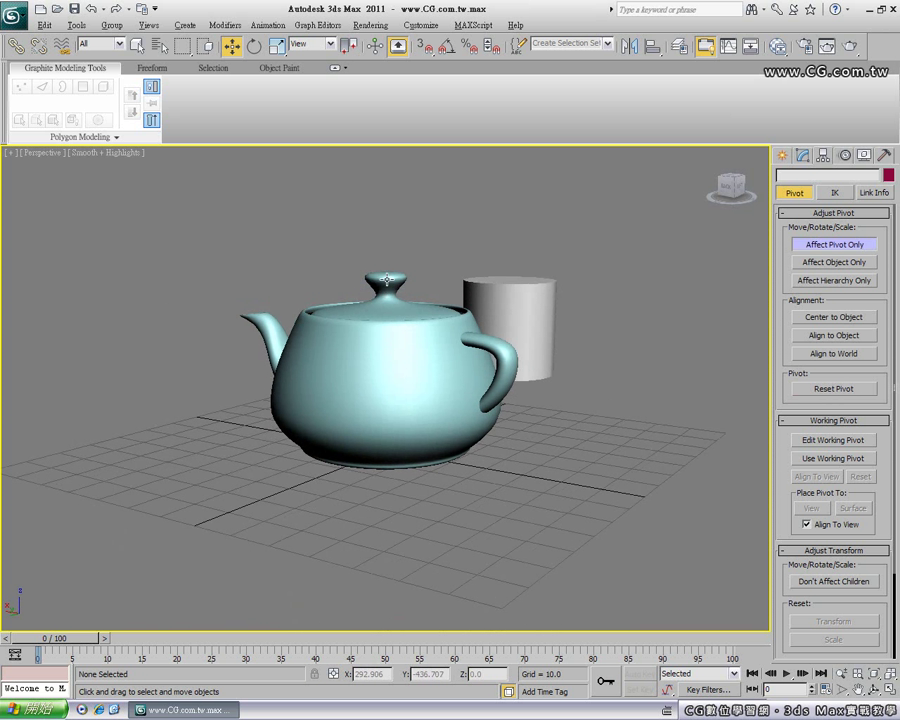
click(387, 279)
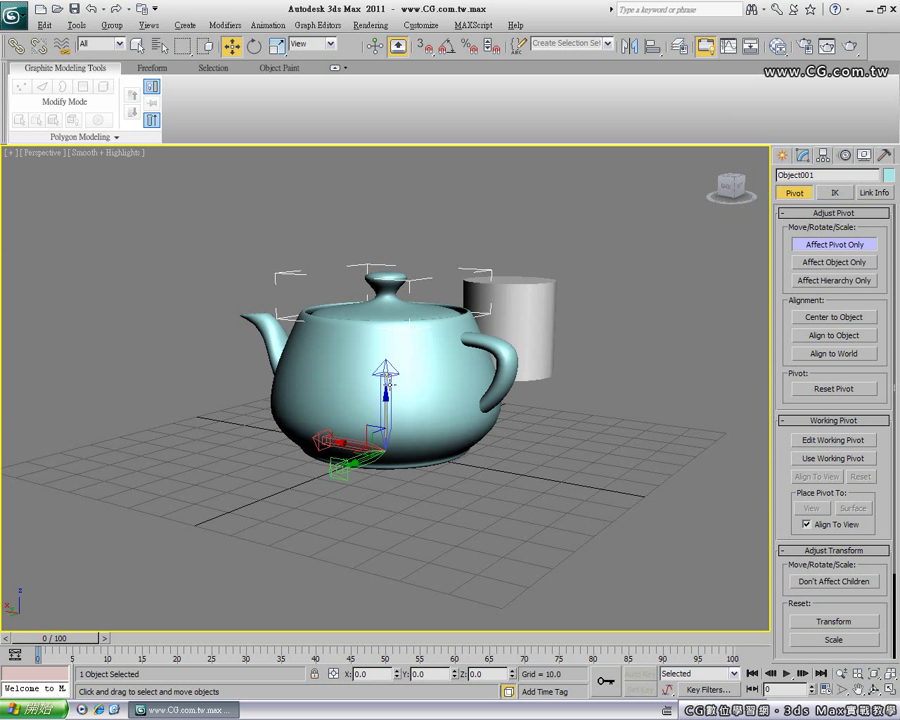
drag(385, 400, 386, 263)
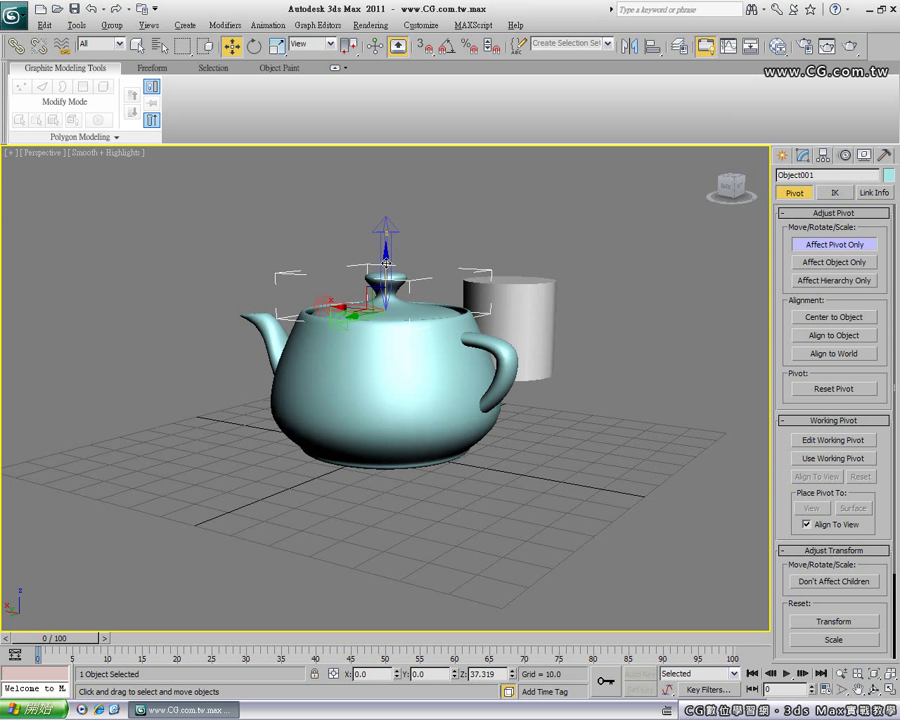
key(alt+w)
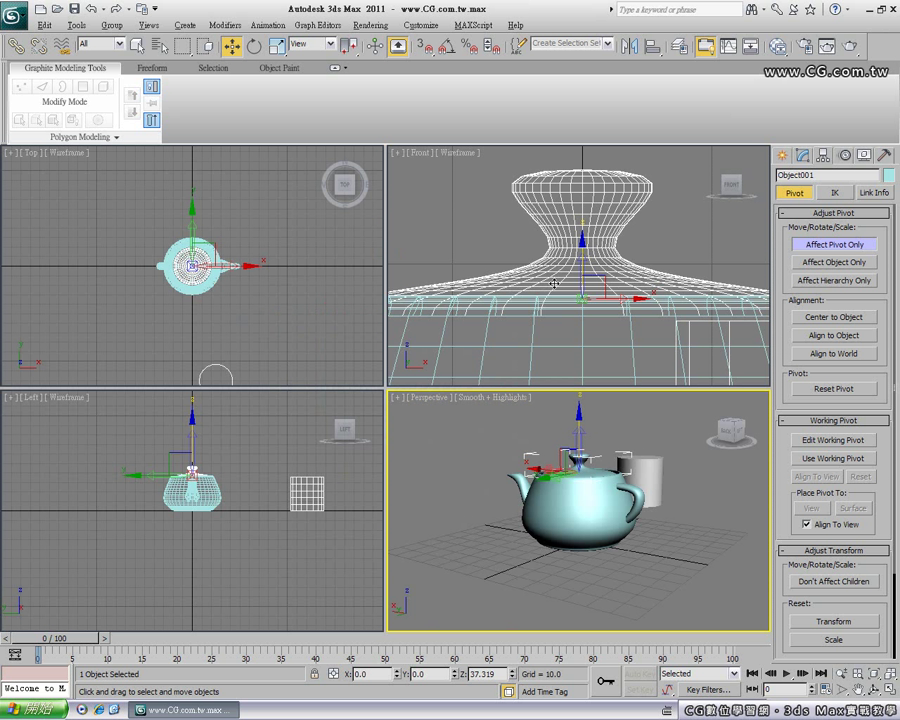
drag(582, 263, 583, 254)
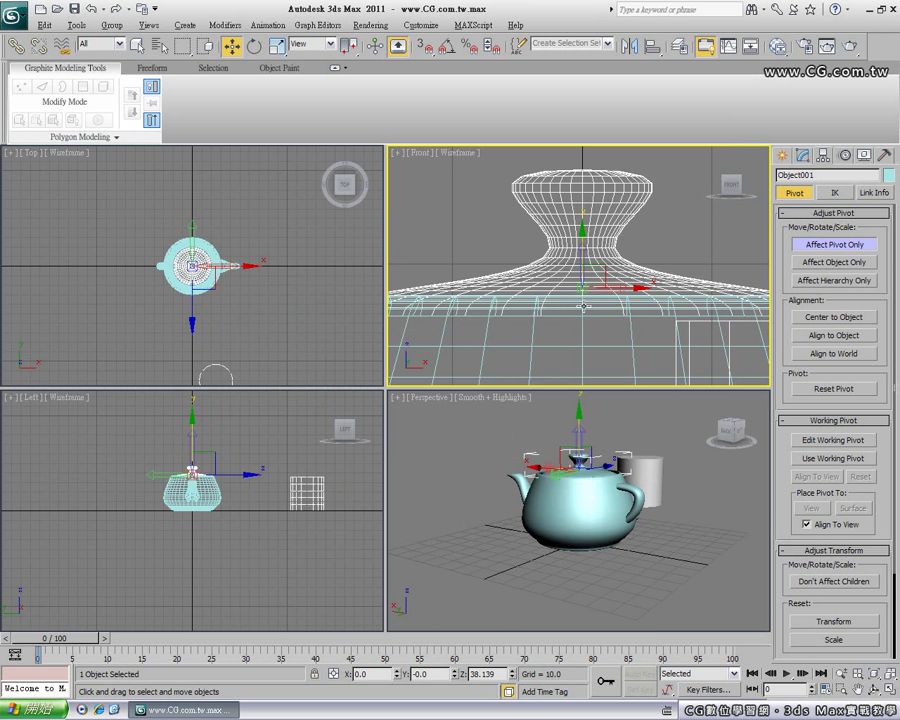
key(alt+w)
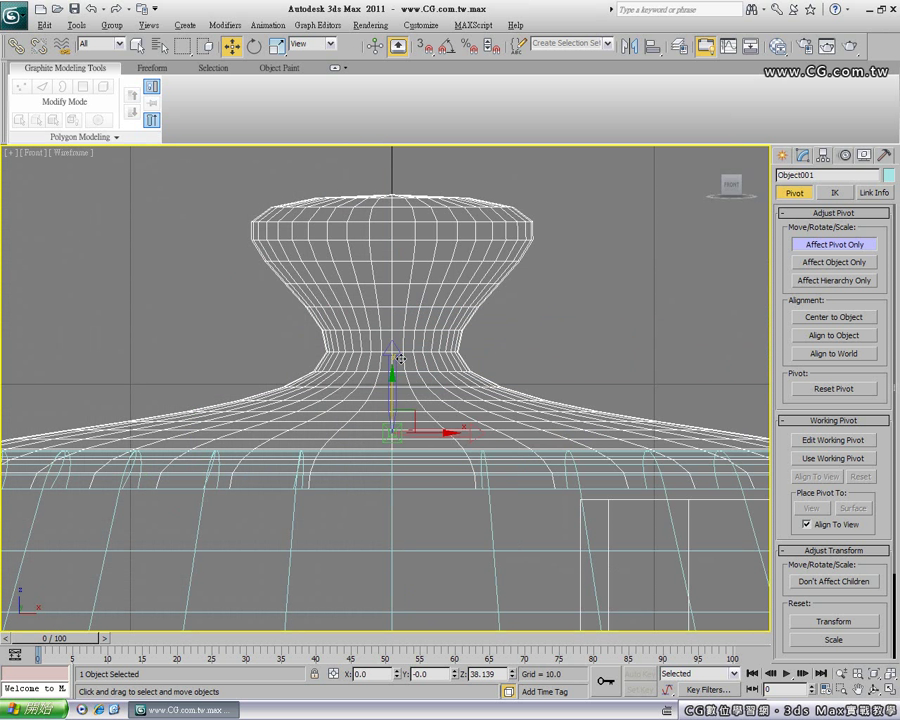
key(alt+w)
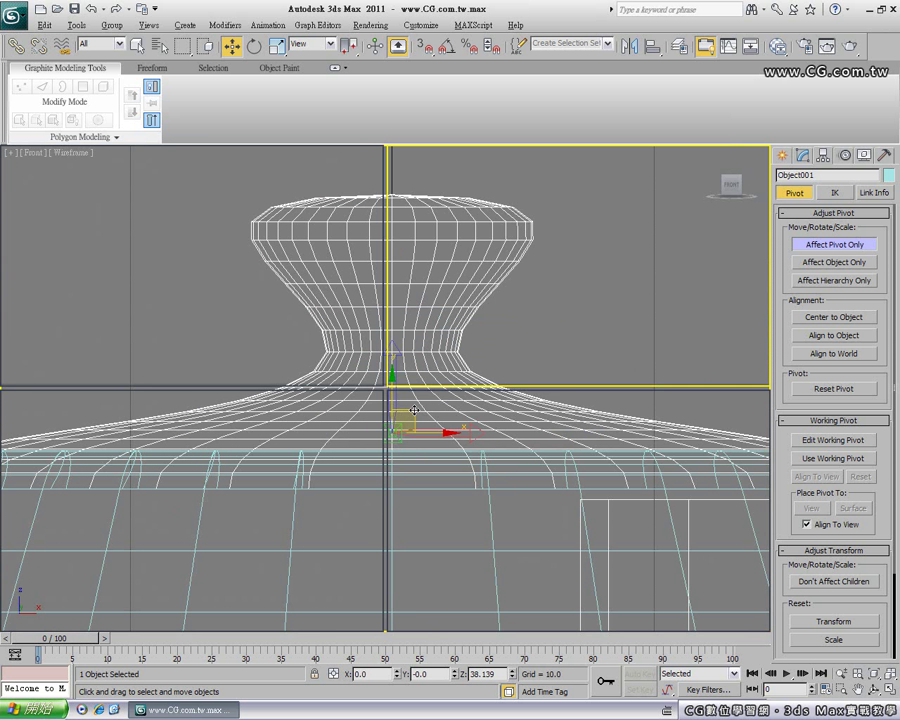
right_click(472, 445)
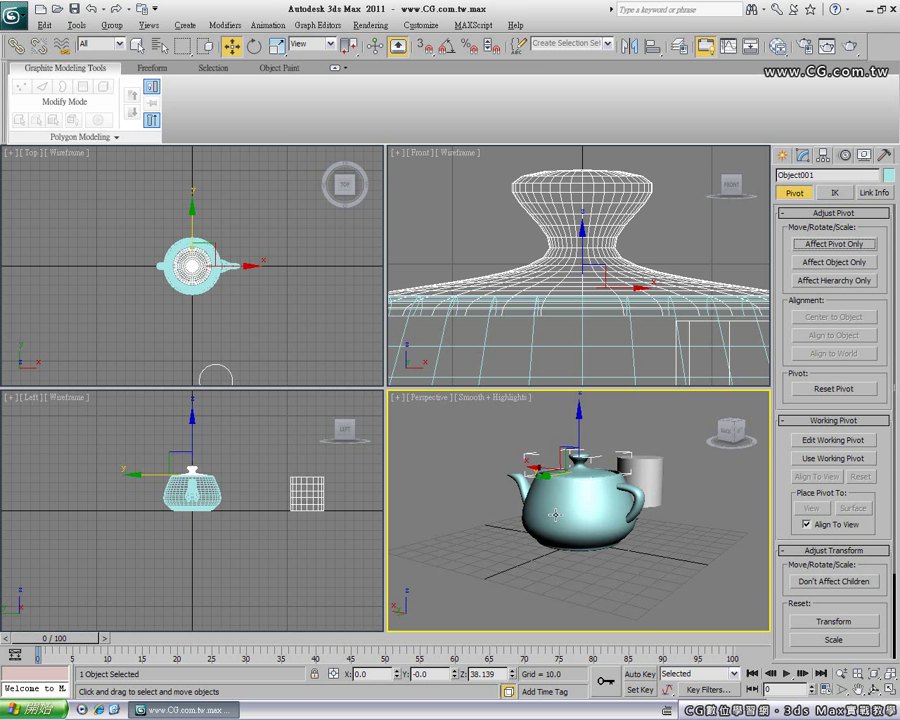
Step: Maximize the Perspective view and lift the lid Object001 up off the teapot
key(alt+w)
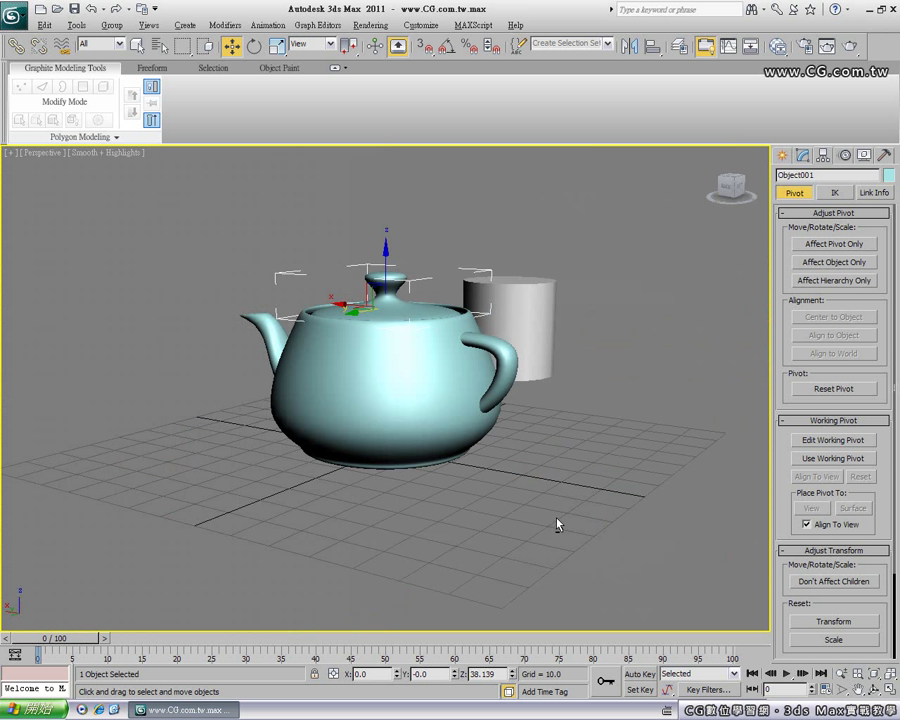
alt+middle_drag(388, 358, 382, 382)
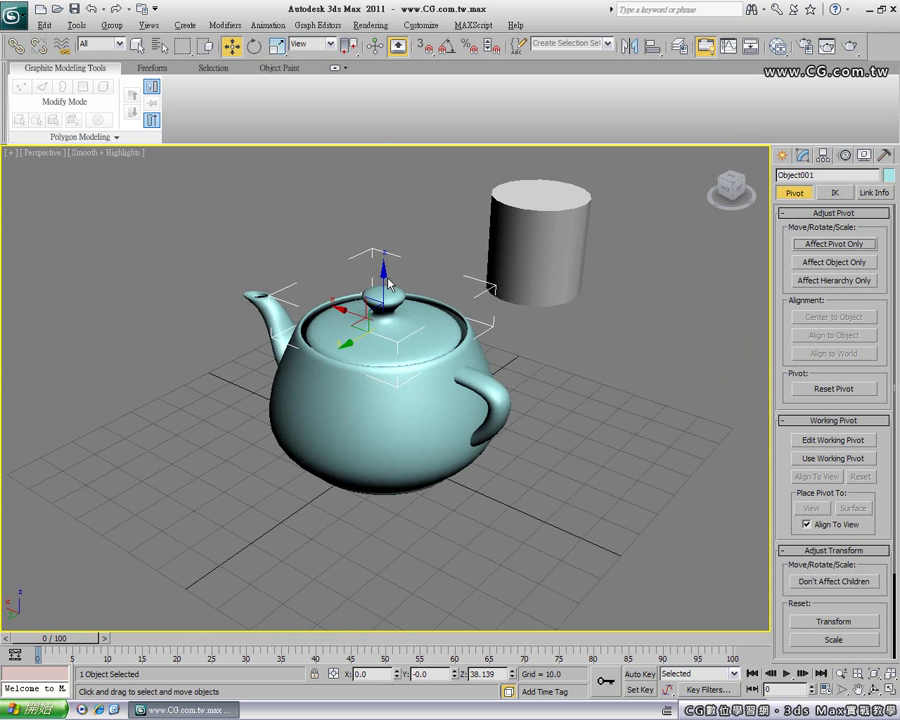
drag(388, 285, 386, 260)
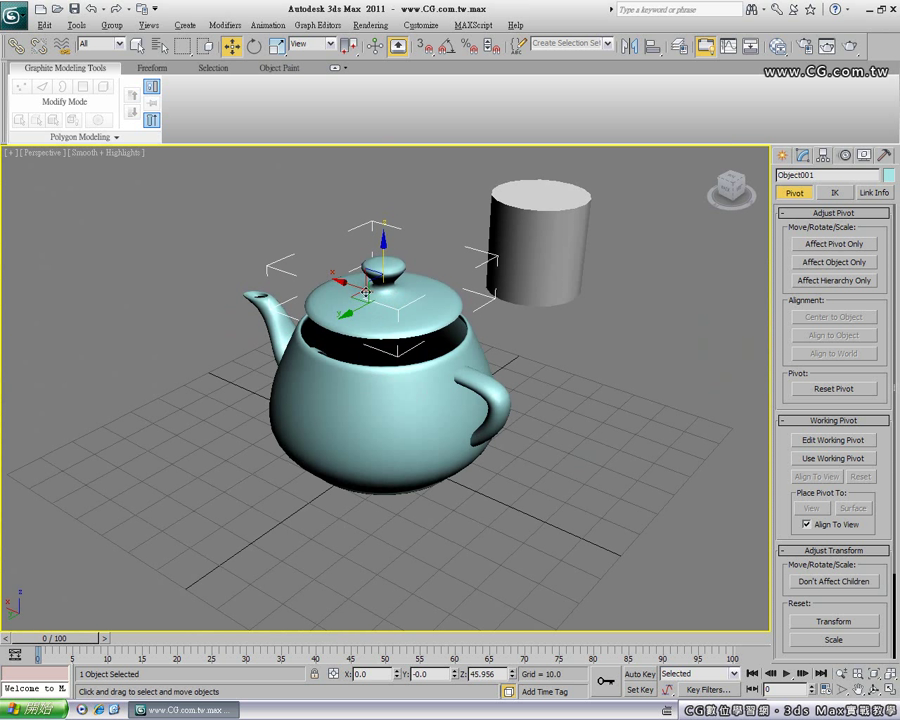
Step: Test-tilt the lid open around its knob, undo the tilt, and deselect
key(e)
mouse_move(413, 274)
mouse_down()
mouse_move(433, 350)
mouse_move(410, 214)
mouse_move(438, 294)
mouse_move(427, 319)
mouse_up()
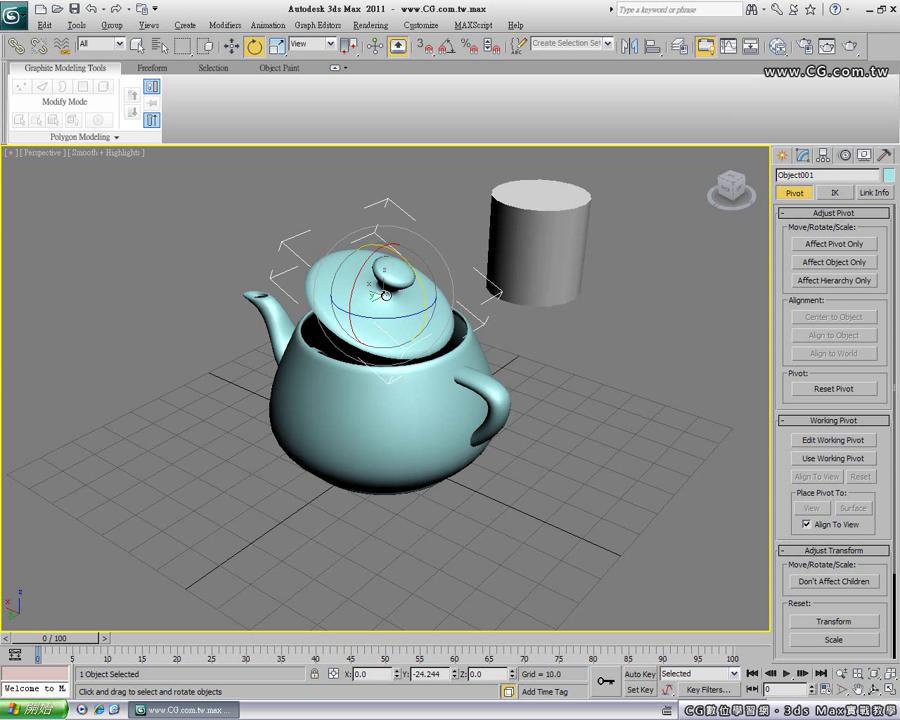
key(ctrl+z)
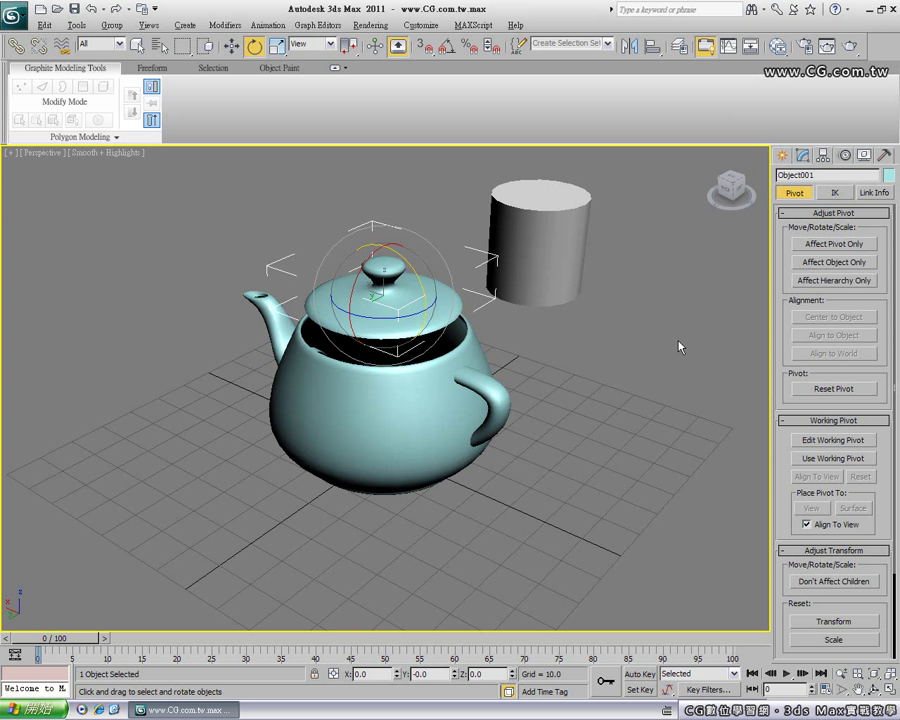
click(679, 346)
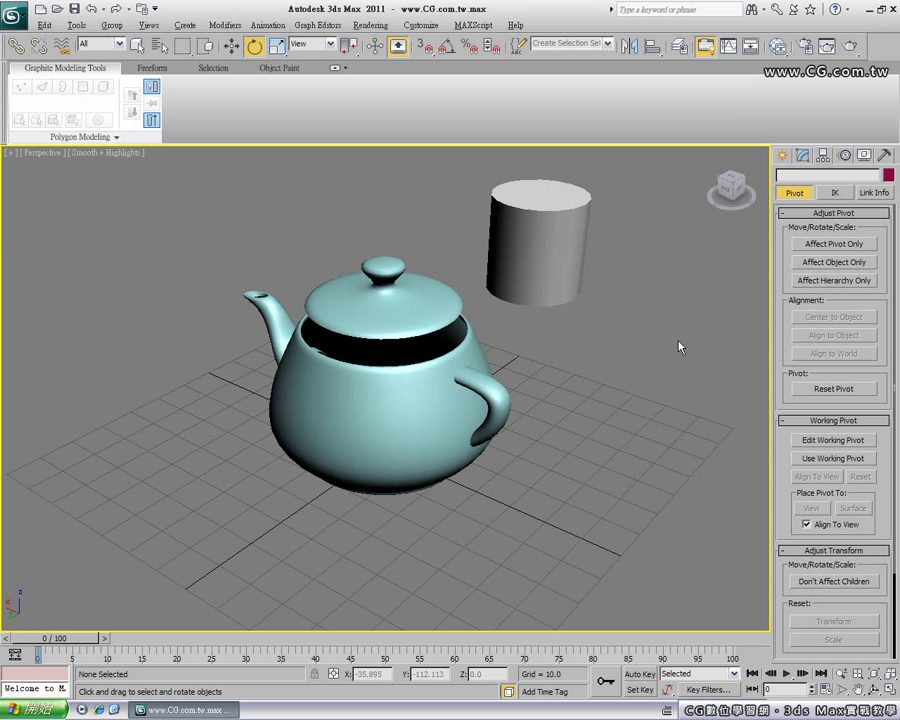